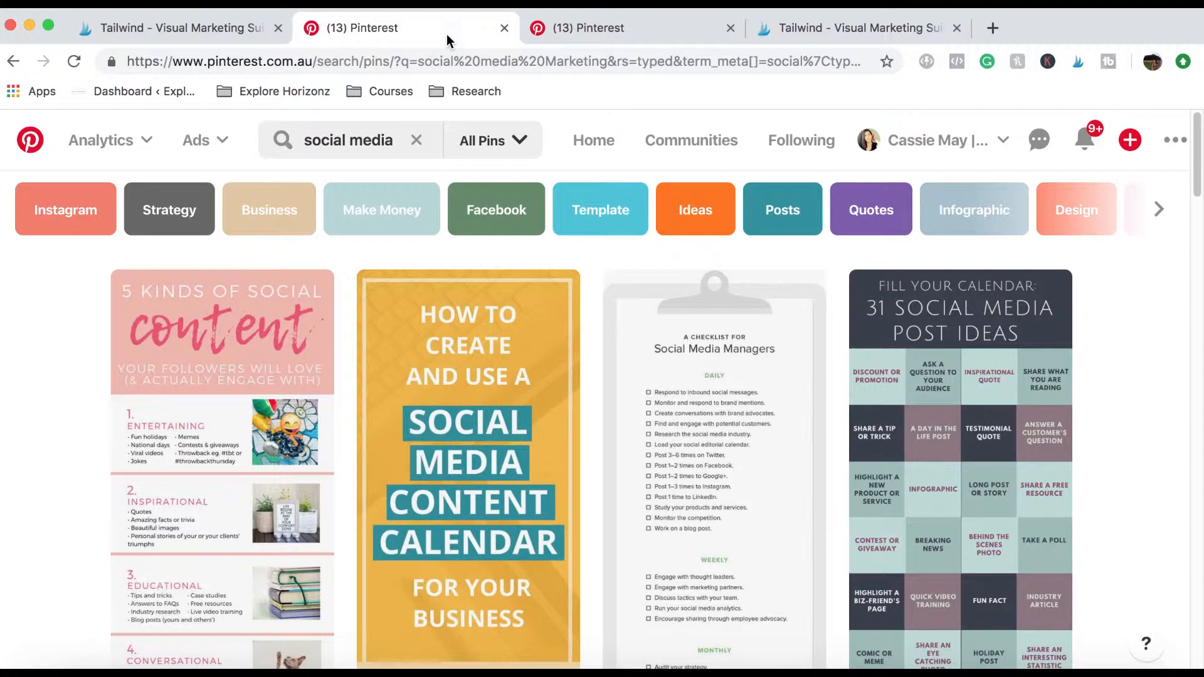
Switch to Tailwind's board lists page and examine how the boards are grouped into lists.
left_click(813, 23)
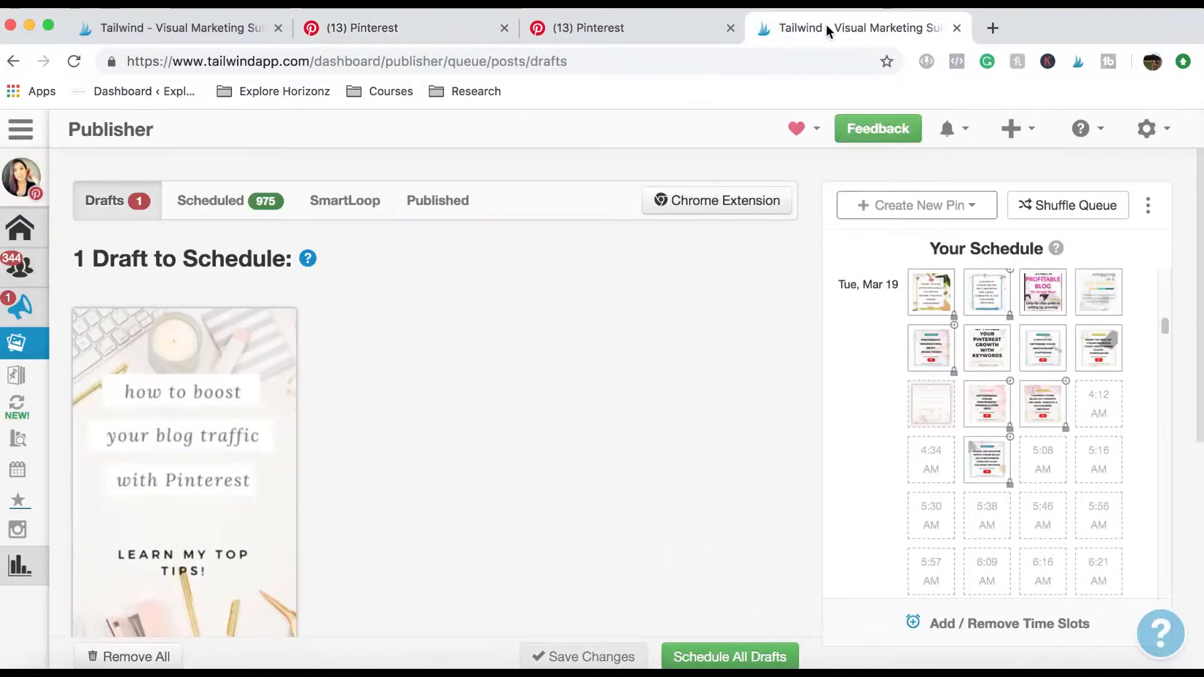
left_click(169, 29)
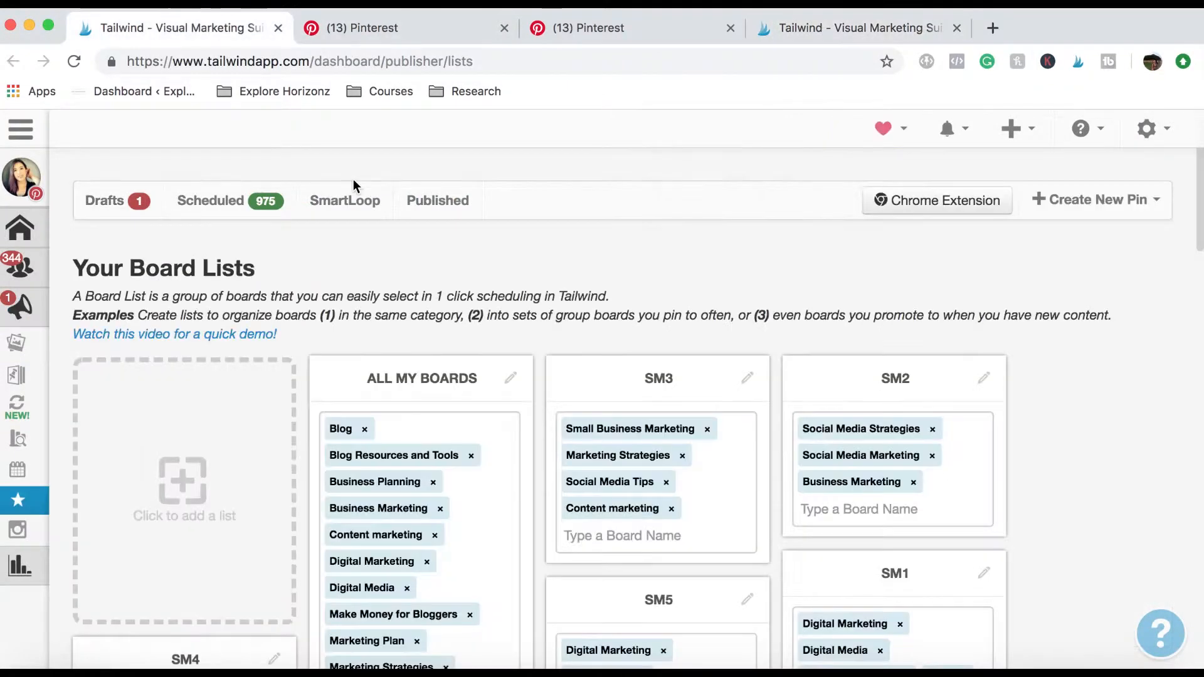
scroll(834, 308, "down", 3)
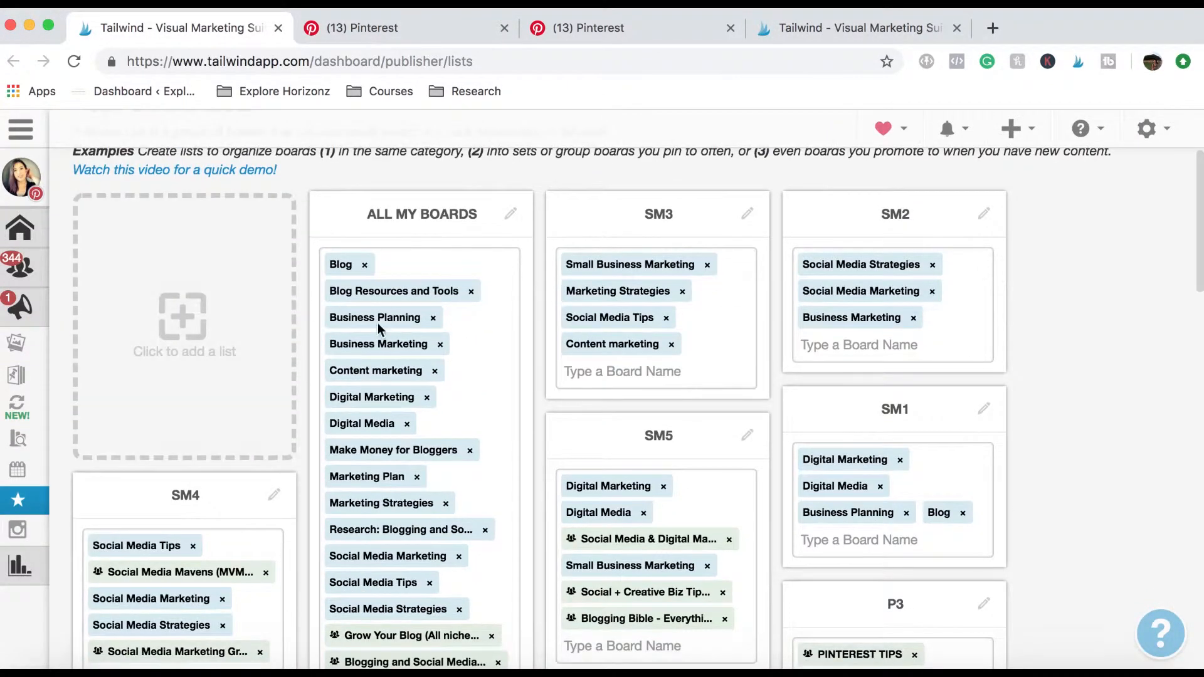
scroll(336, 372, "down", 5)
scroll(382, 314, "up", 6)
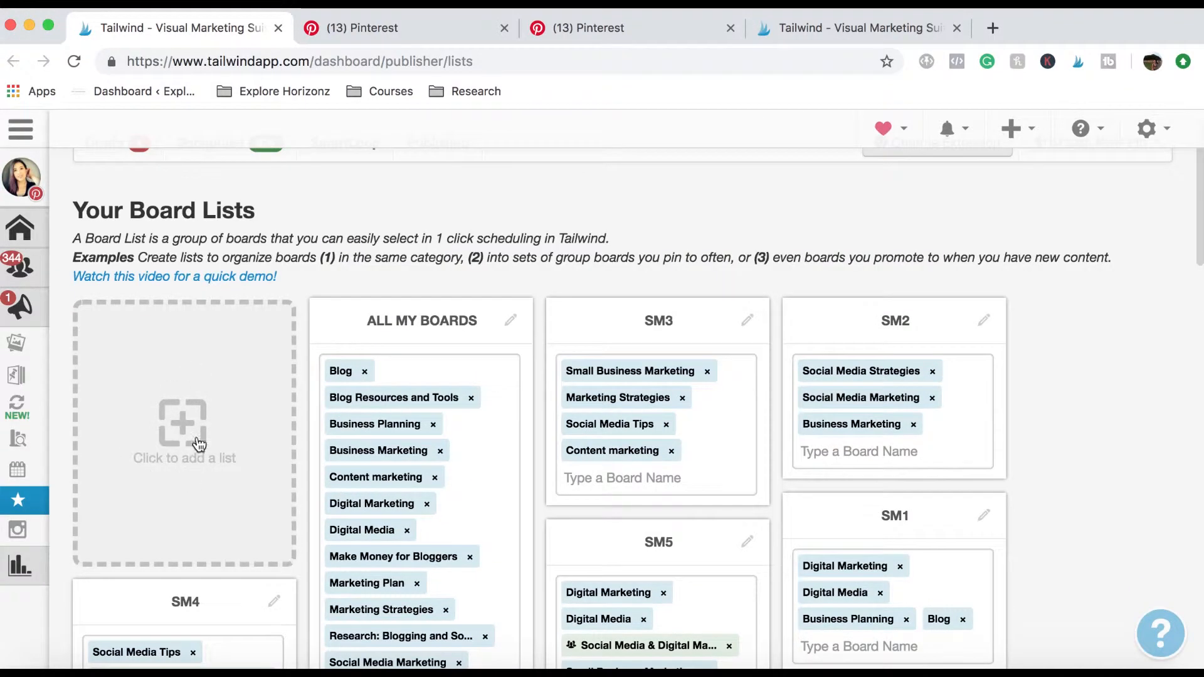
scroll(736, 313, "down", 1)
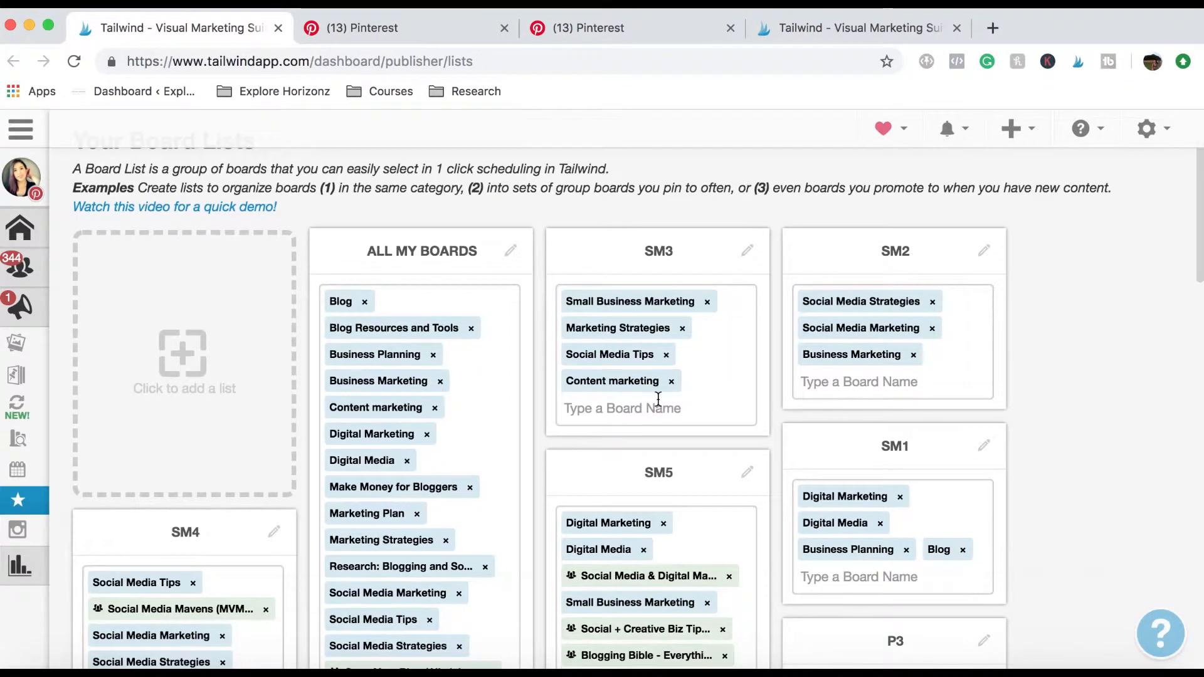
Browse the boards available for the SM3 list without adding any.
left_click(624, 407)
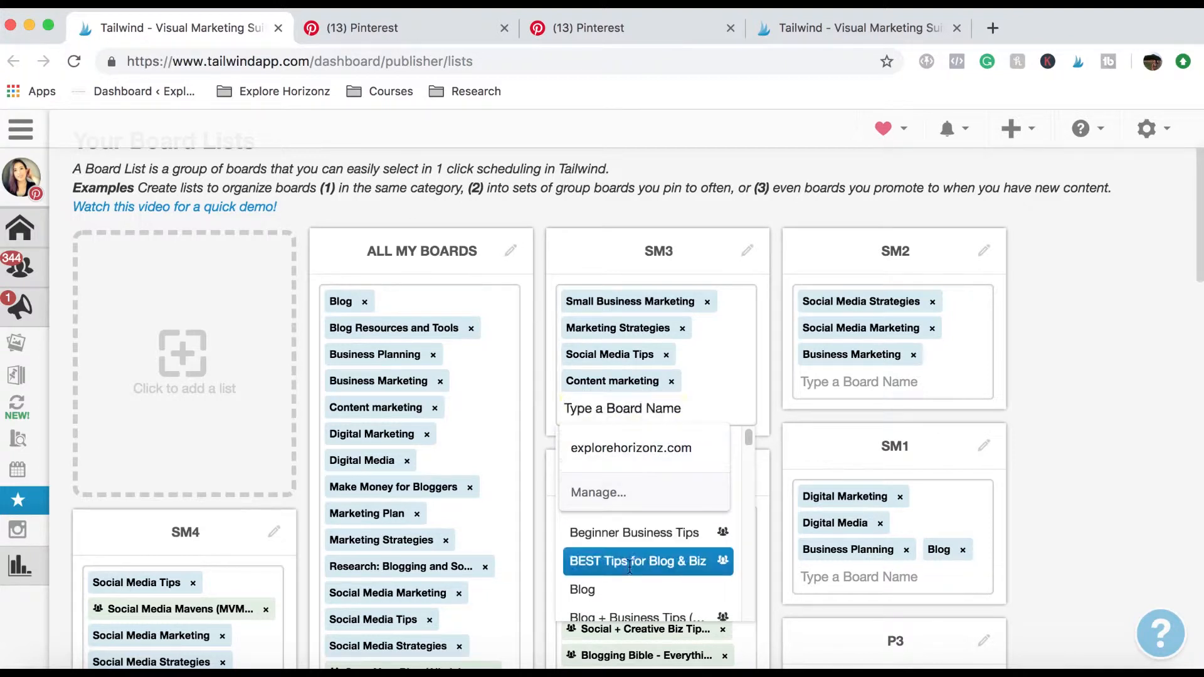
scroll(652, 539, "down", 5)
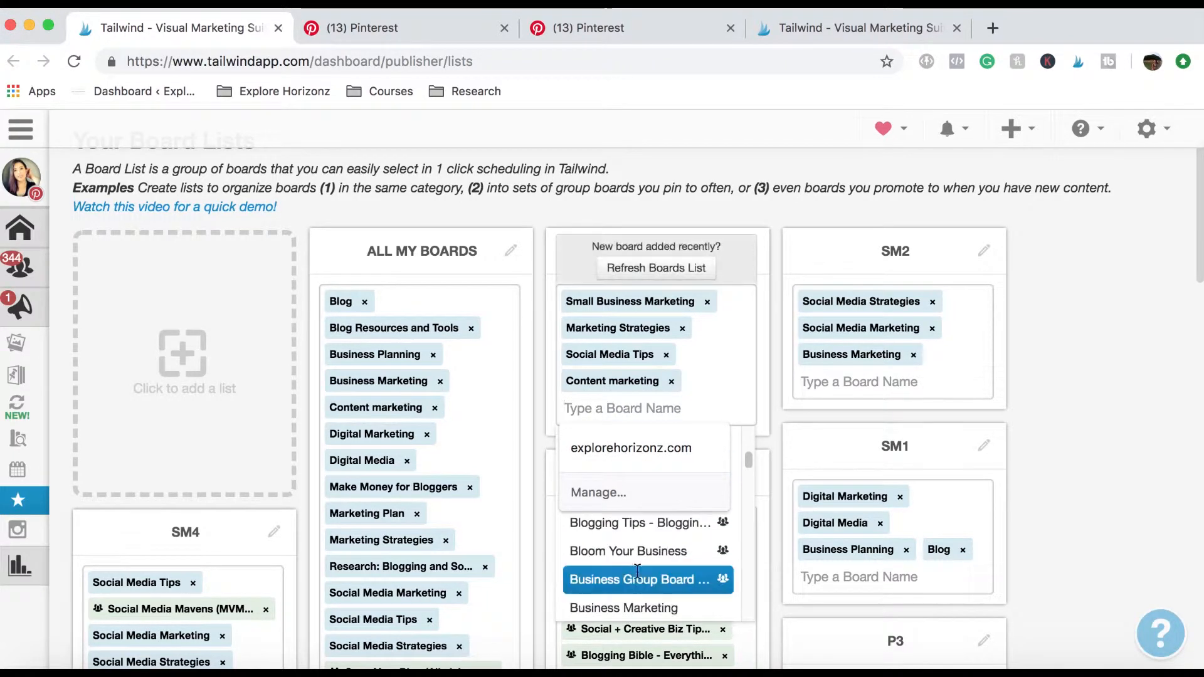
left_click(1073, 240)
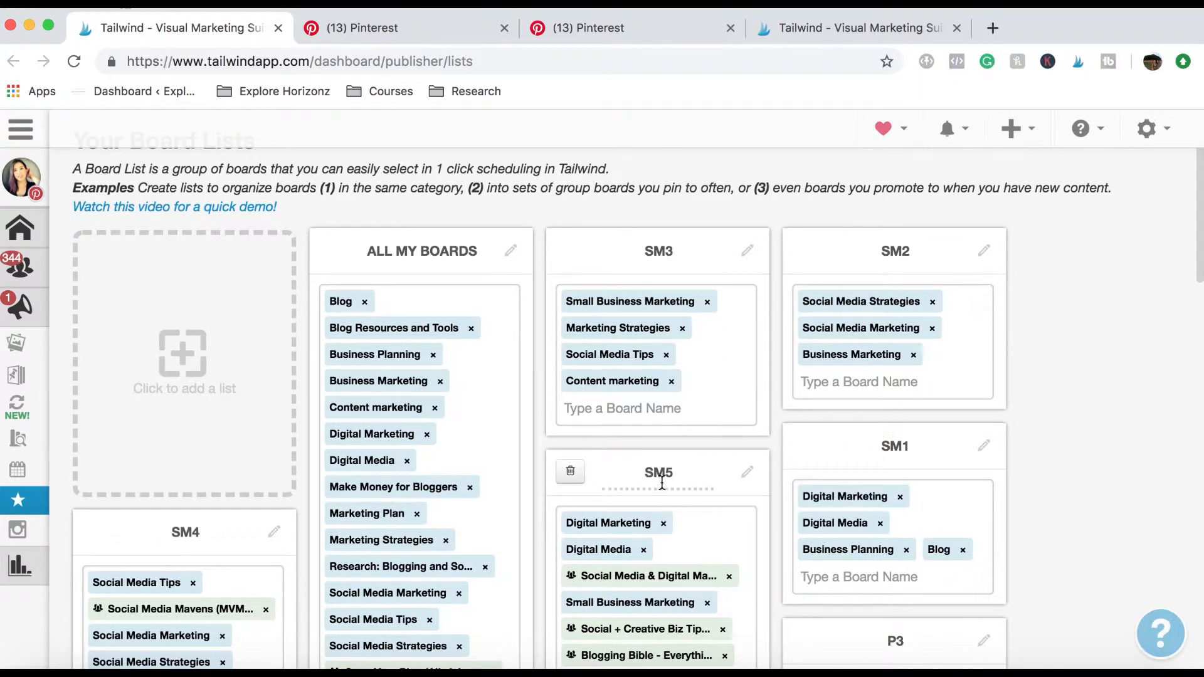
Compare the boards grouped in the SM, I and P board lists.
scroll(652, 439, "down", 3)
scroll(681, 417, "up", 1)
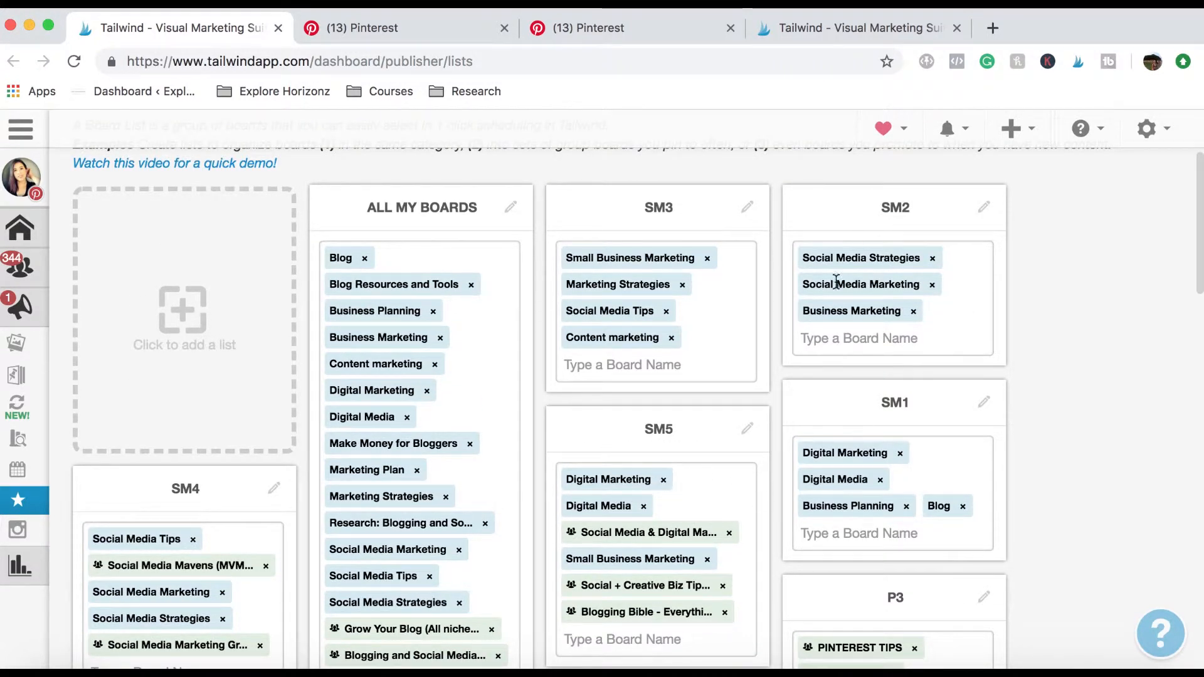
scroll(647, 287, "down", 6)
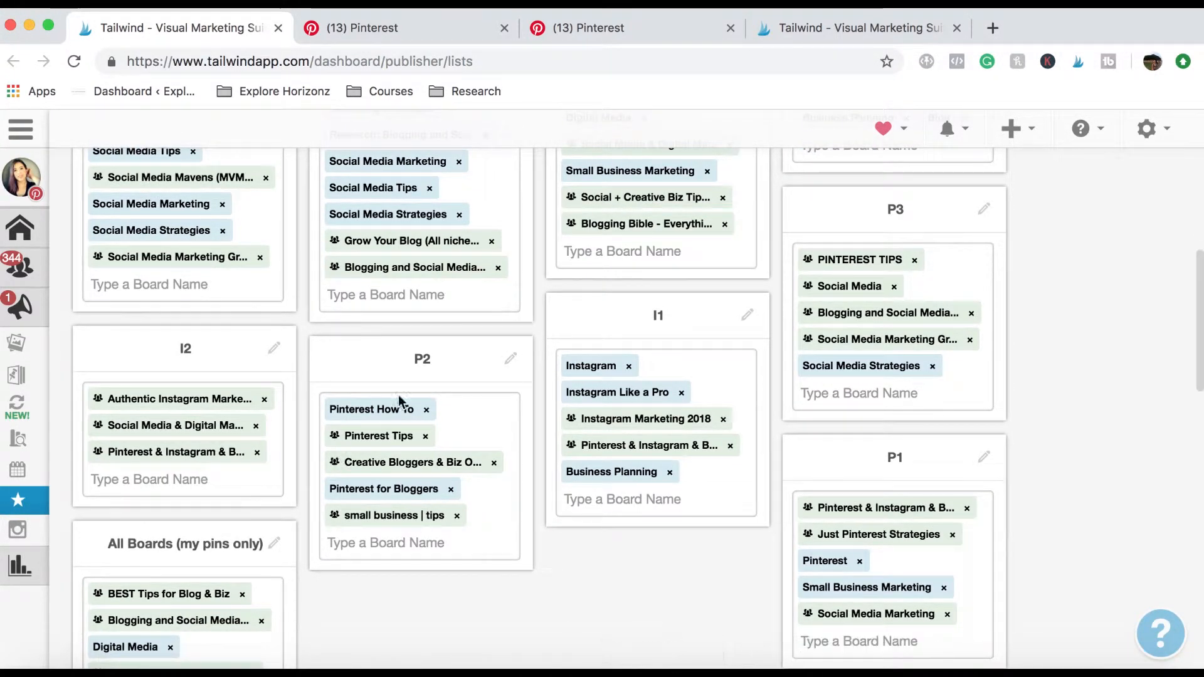
scroll(431, 411, "up", 5)
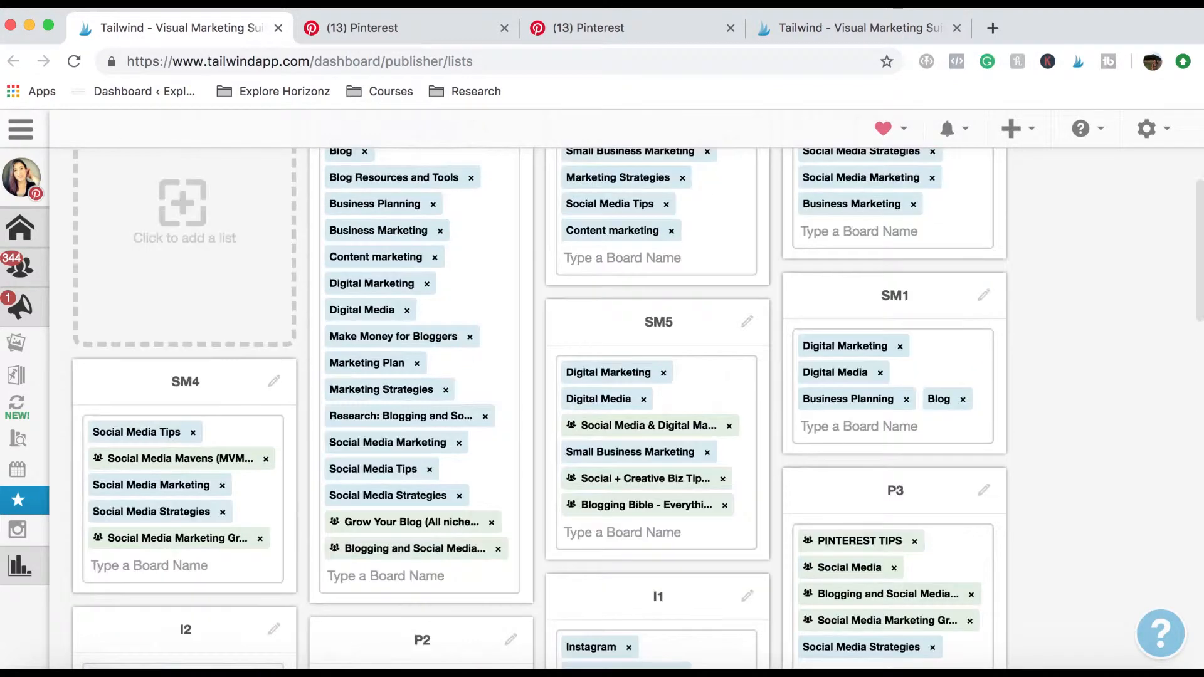
Switch to Pinterest and view the social media marketing search results and the ExploreHorizonz.com board.
left_click(390, 28)
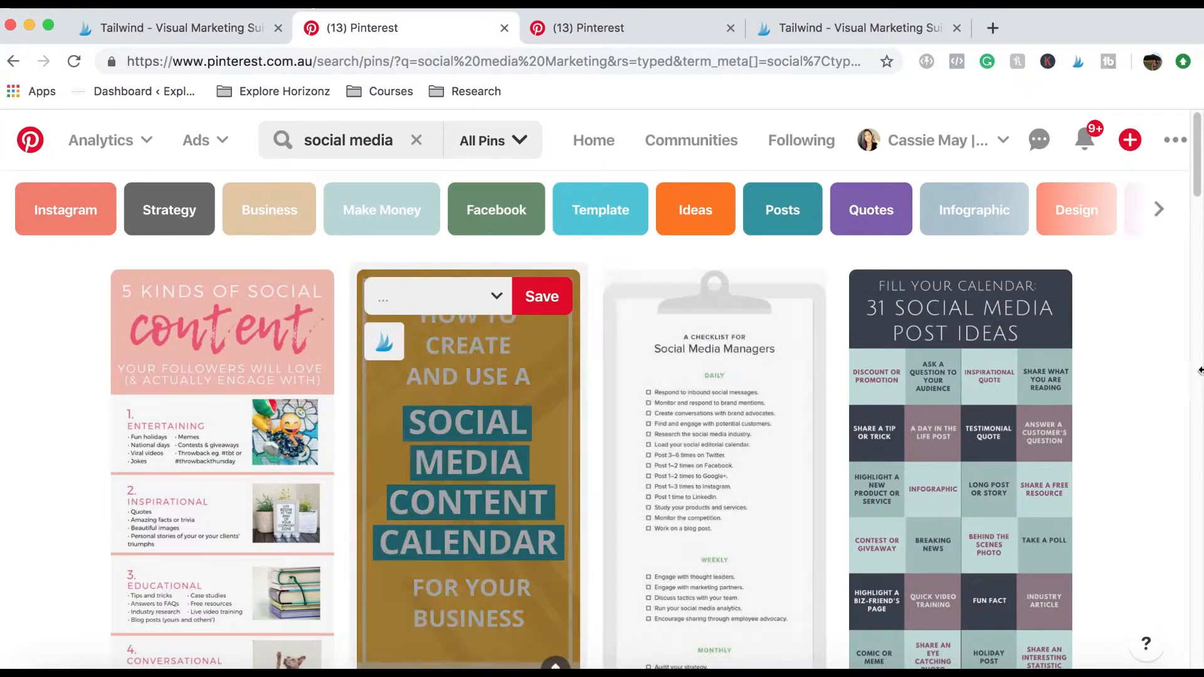
mouse_move(997, 438)
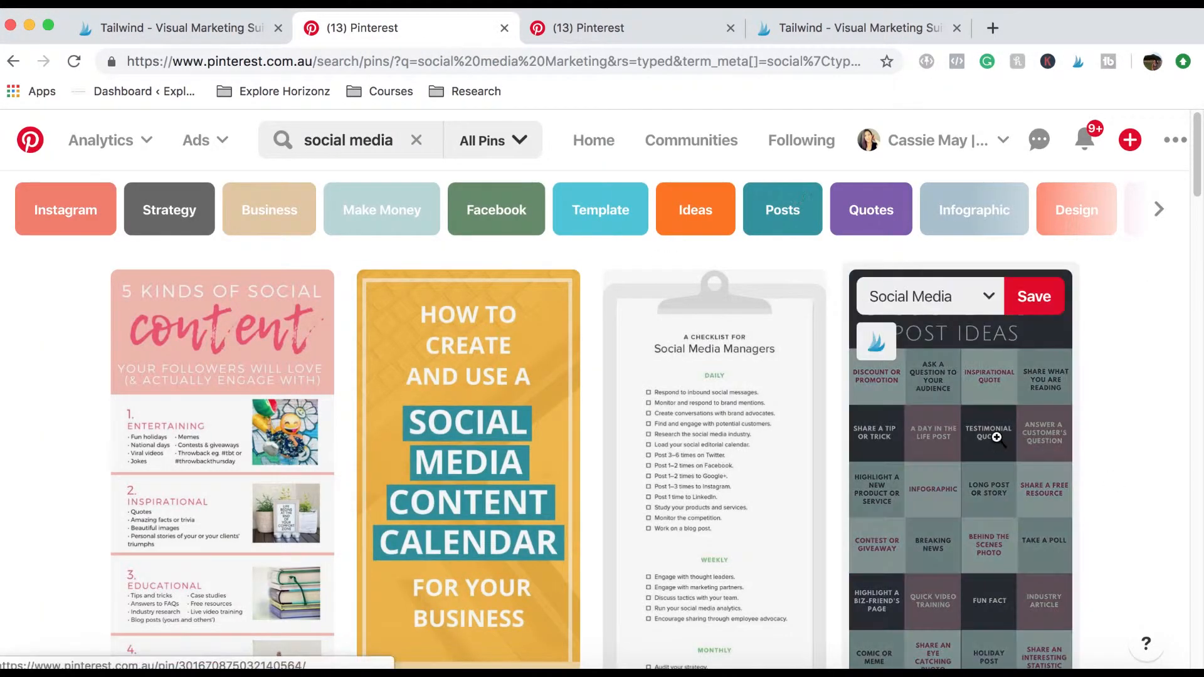
scroll(1126, 342, "down", 1)
scroll(1125, 341, "up", 1)
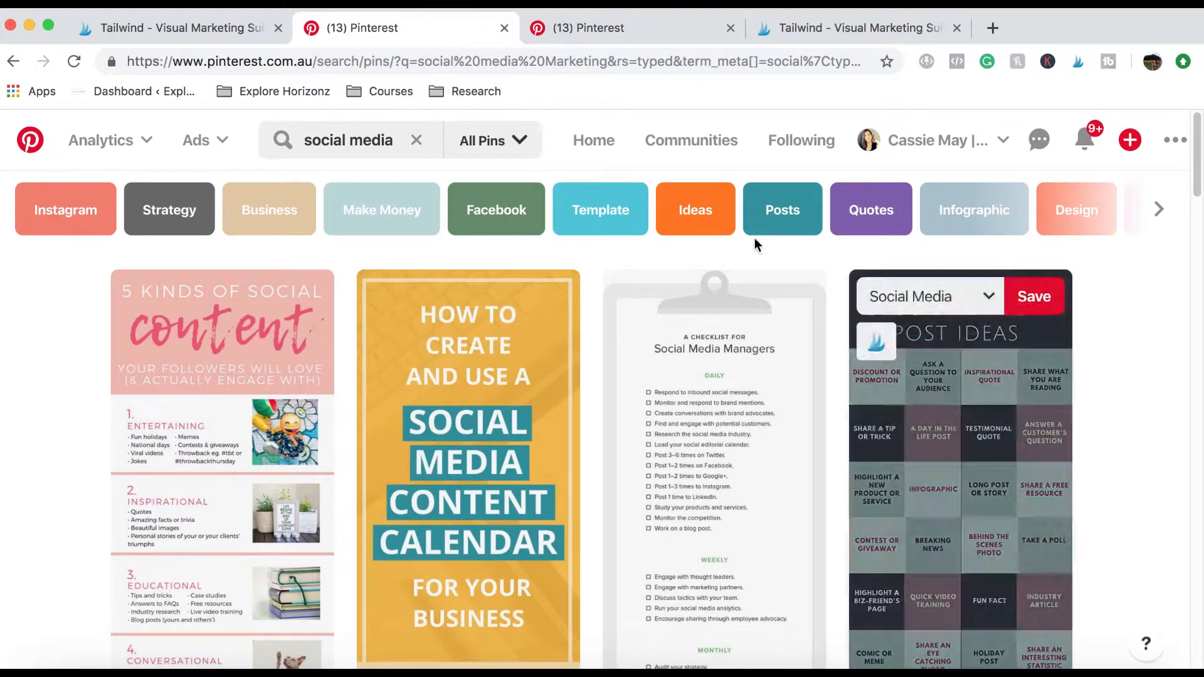
left_click(368, 136)
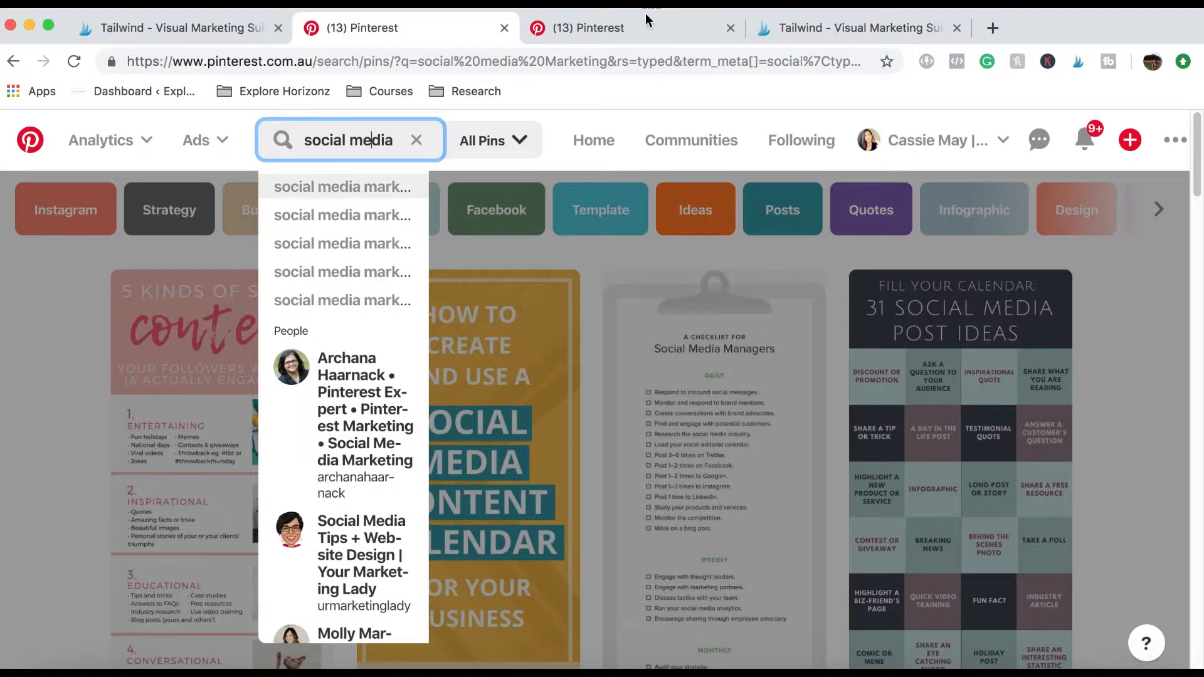
left_click(629, 24)
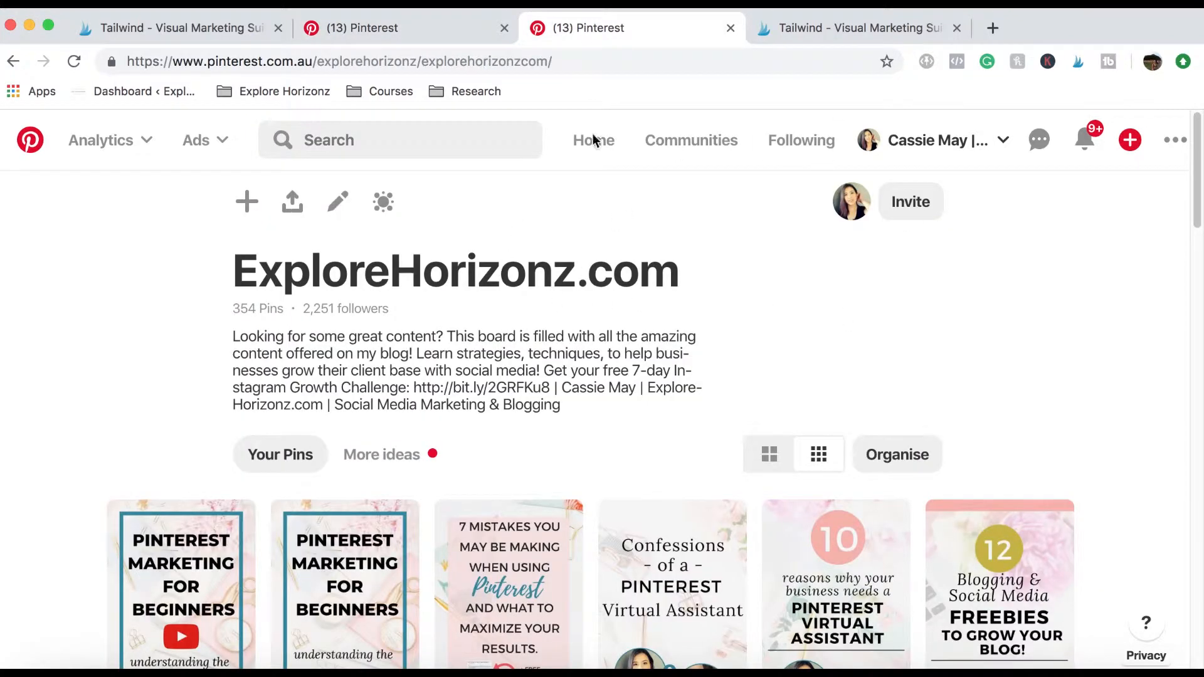
Return to the social media marketing search results and browse the pins for content to schedule.
left_click(376, 29)
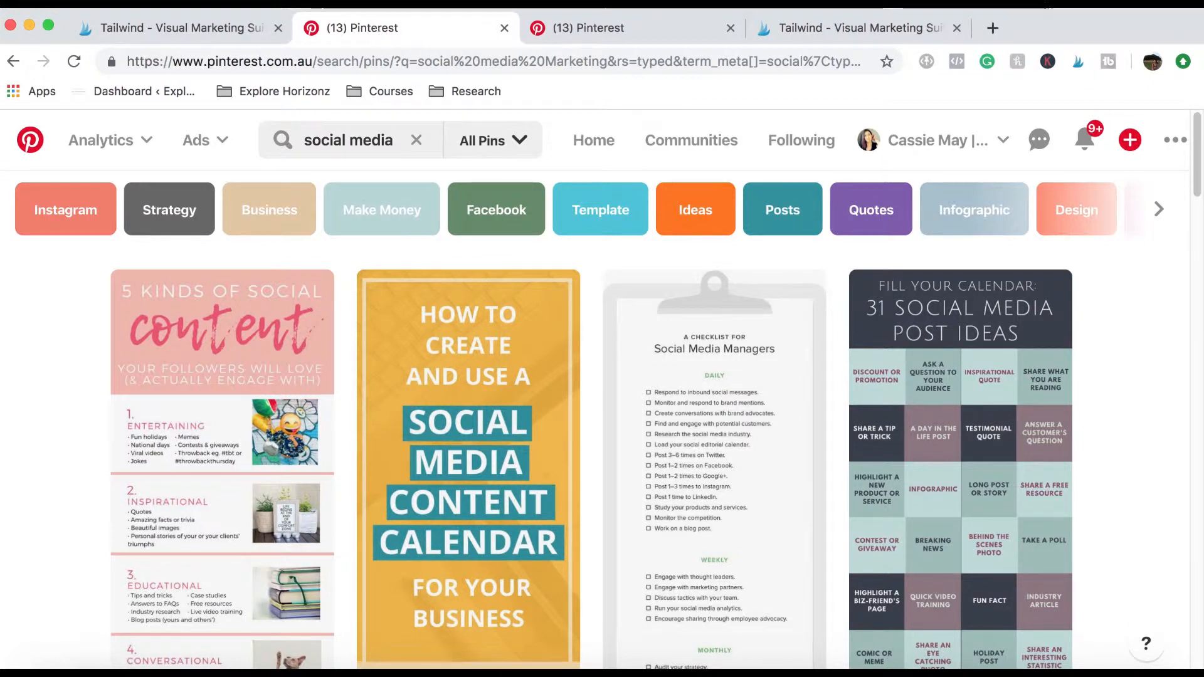
scroll(989, 328, "down", 10)
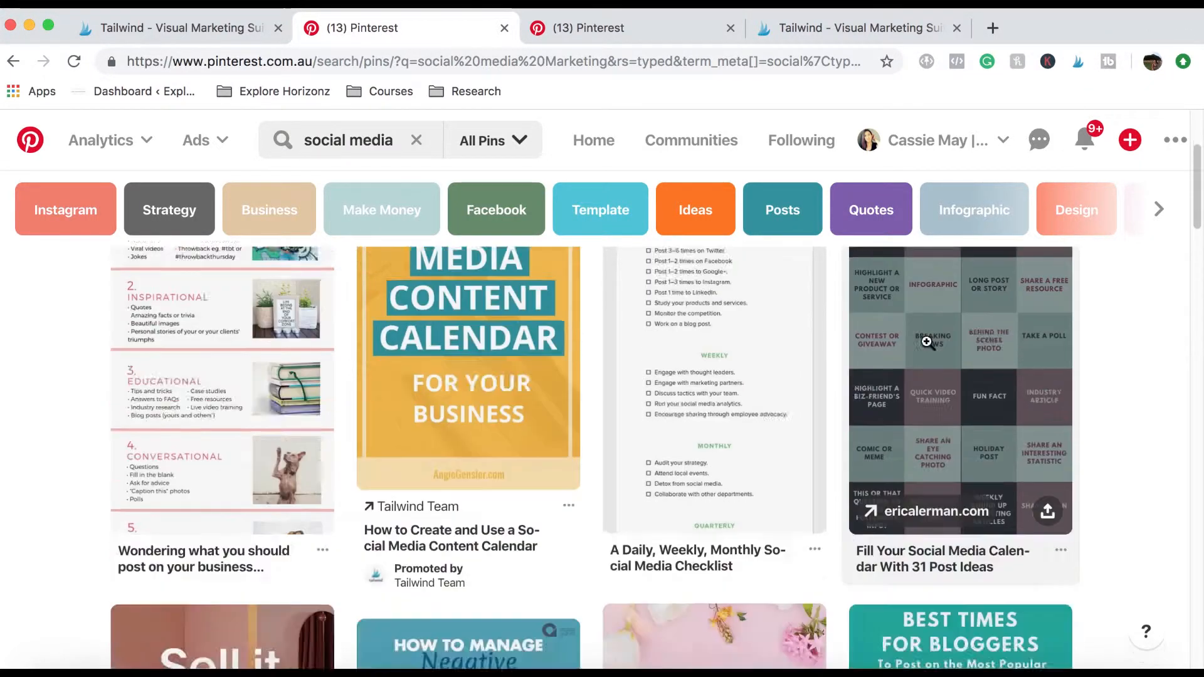
scroll(989, 329, "down", 15)
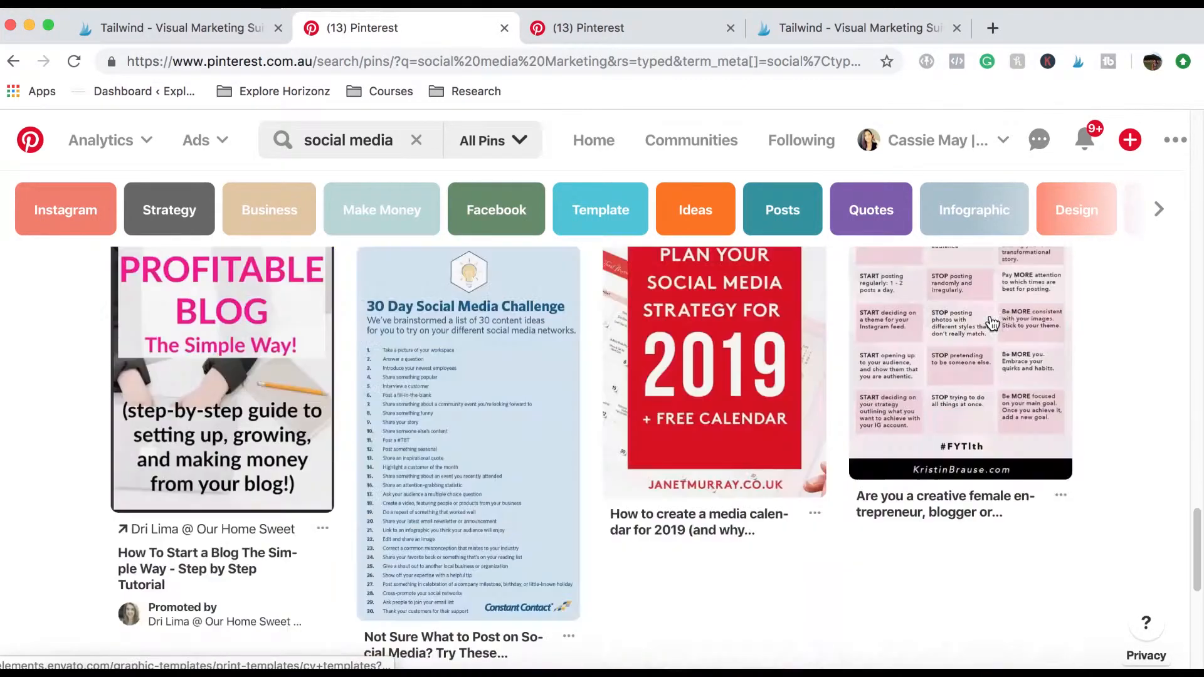
scroll(990, 317, "down", 15)
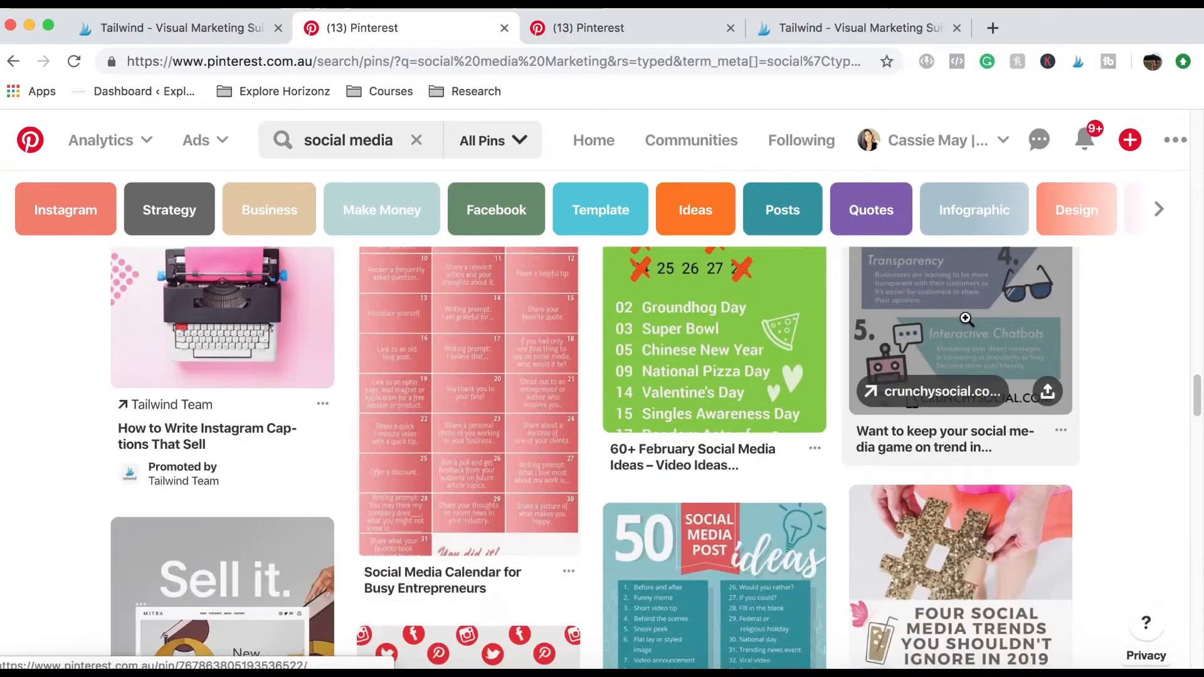
scroll(966, 320, "up", 20)
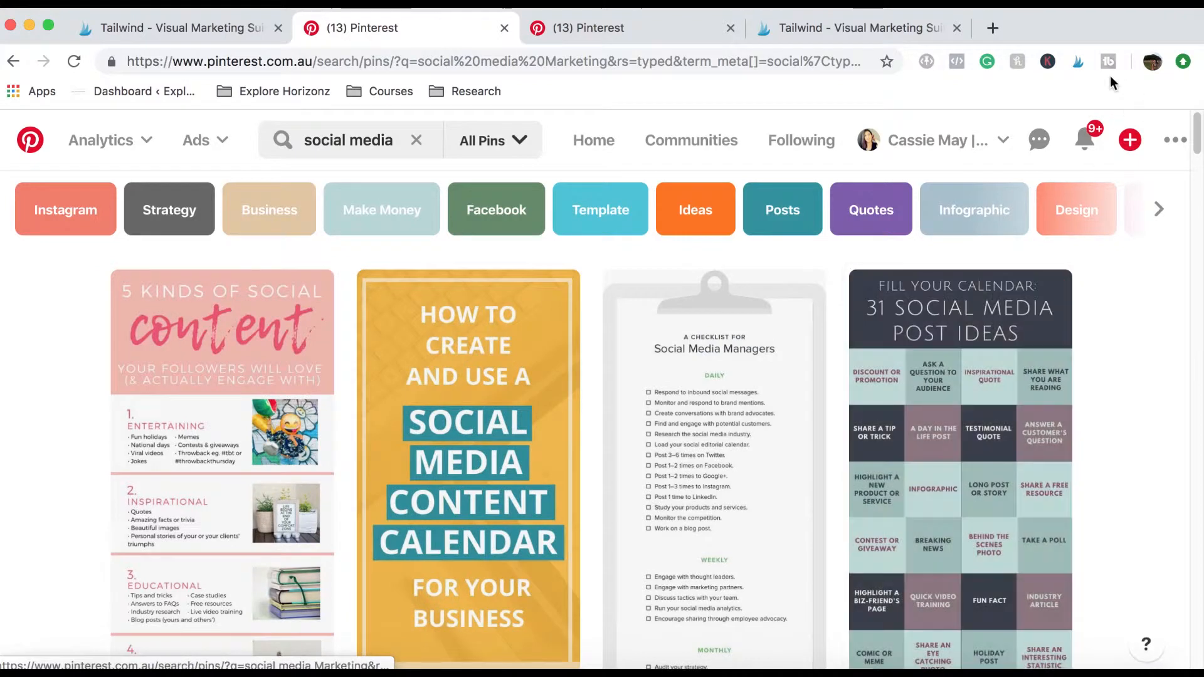
Using the Tailwind extension, select the social content, negative comments, 10 post types, 30 Day Challenge and best posting times pins and send them for scheduling.
left_click(1079, 61)
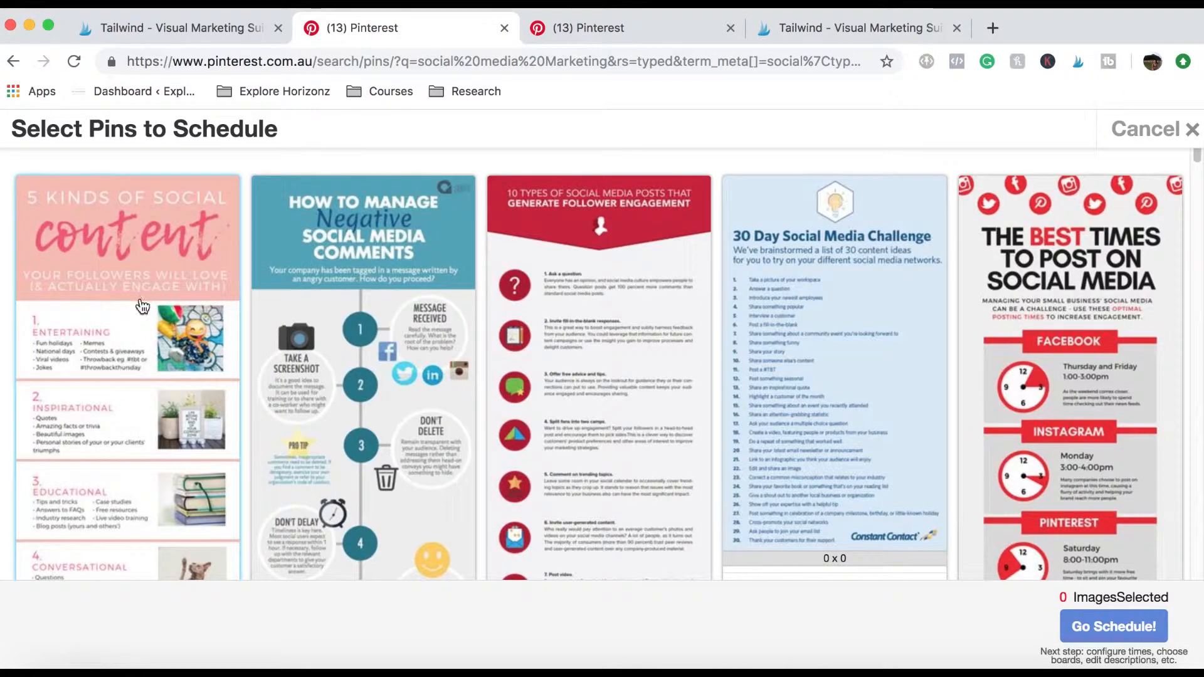
left_click(142, 303)
left_click(363, 299)
left_click(599, 304)
left_click(815, 307)
left_click(1004, 308)
scroll(886, 262, "down", 10)
scroll(885, 262, "up", 6)
scroll(886, 263, "down", 7)
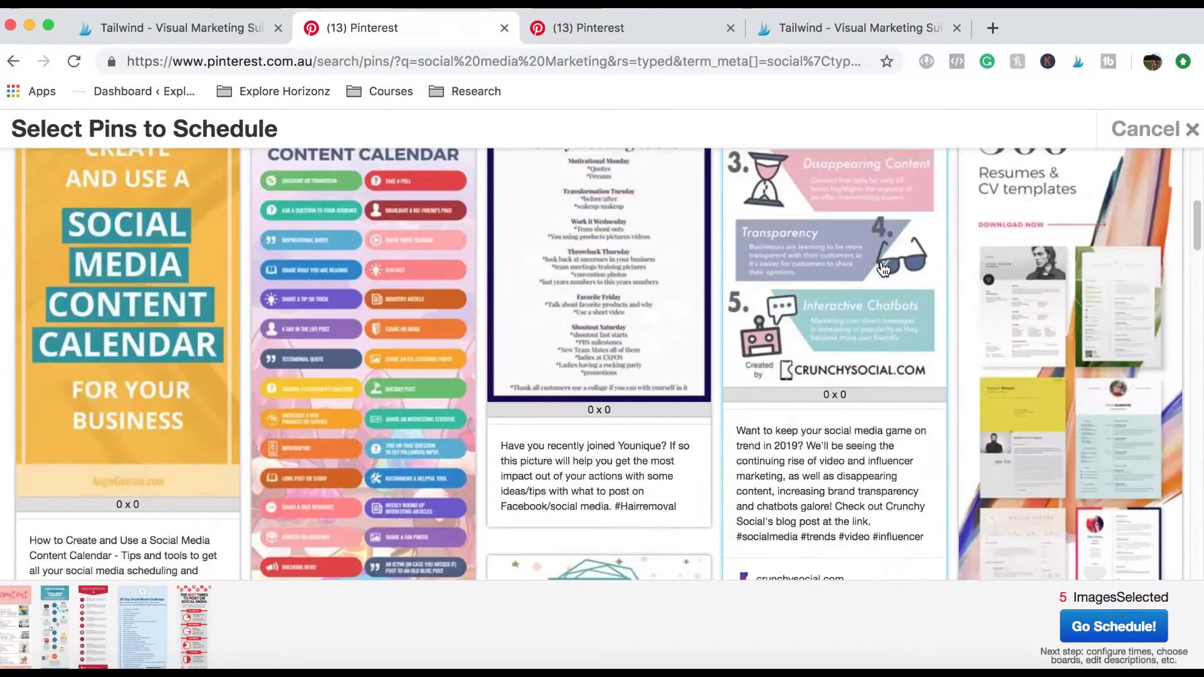
scroll(451, 383, "up", 5)
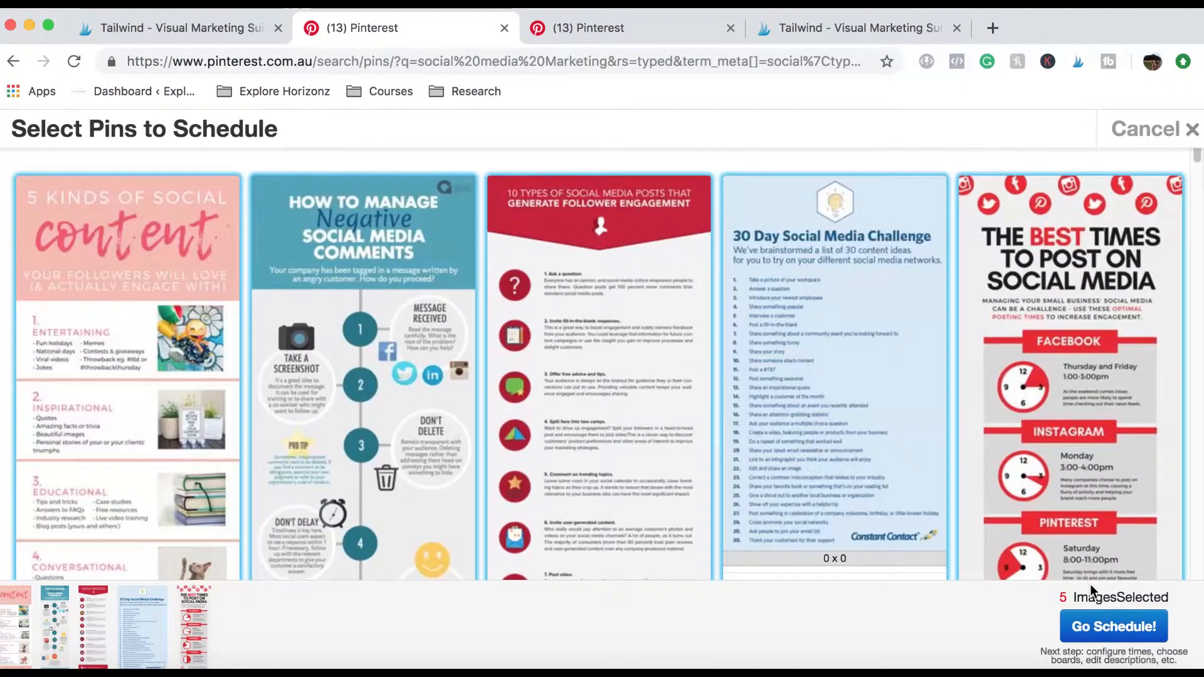
left_click(1087, 621)
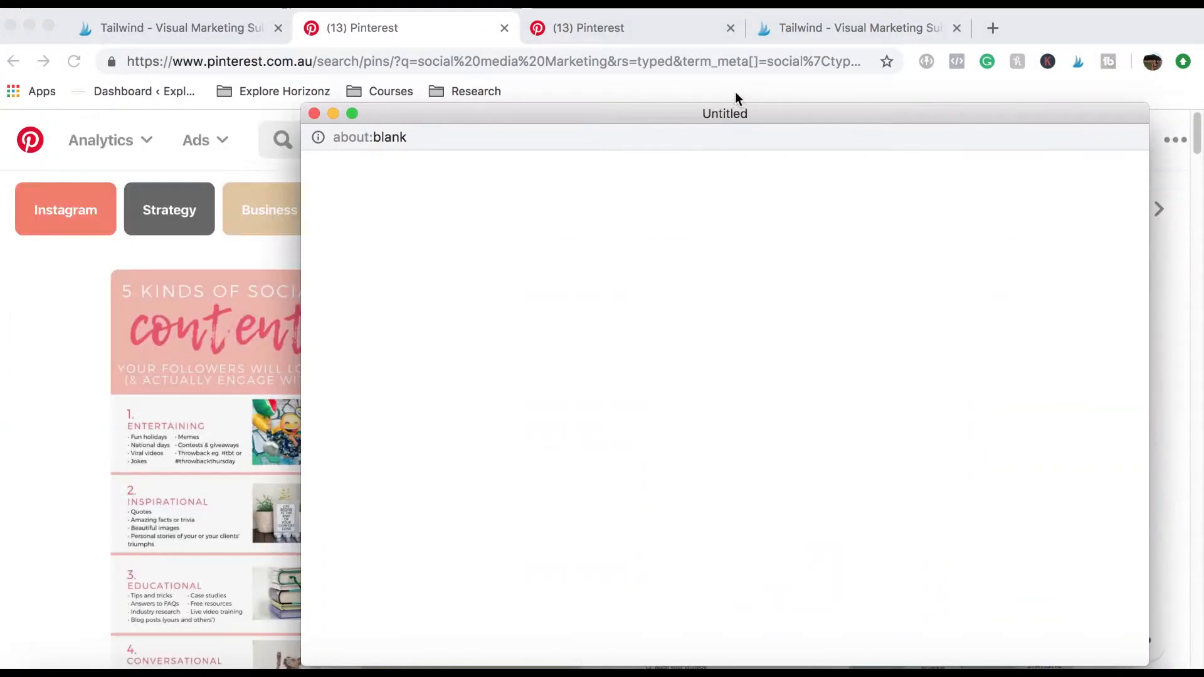
left_click_drag(780, 114, 640, 57)
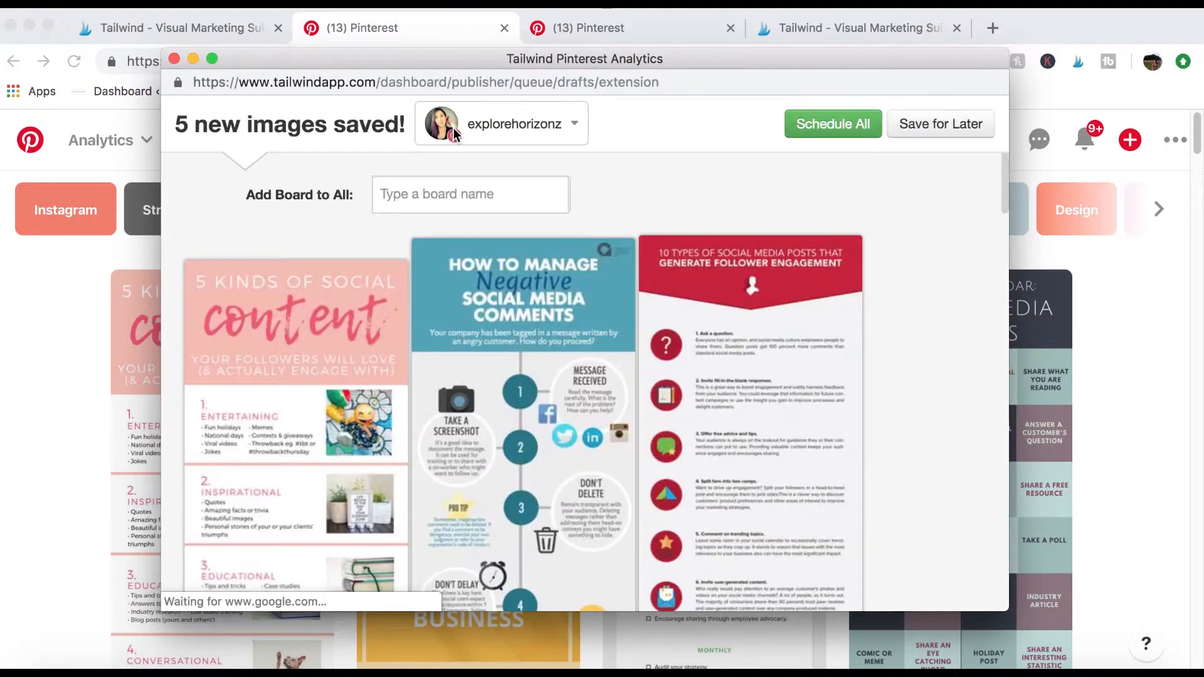
left_click(430, 194)
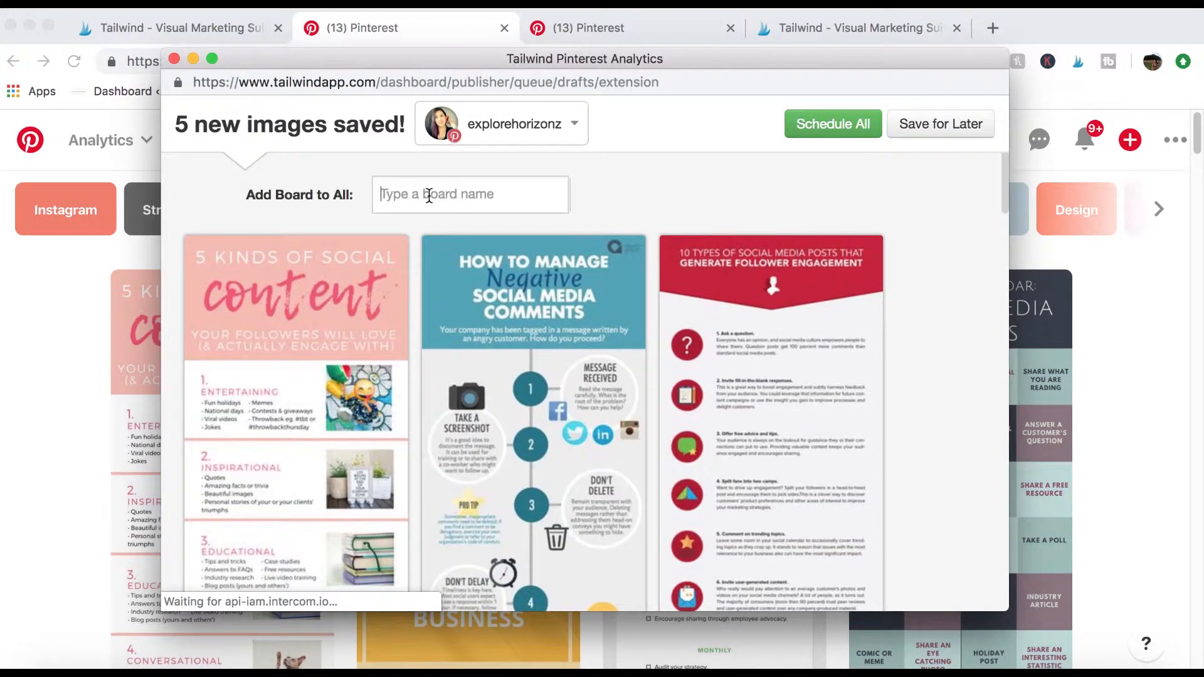
type("sm1")
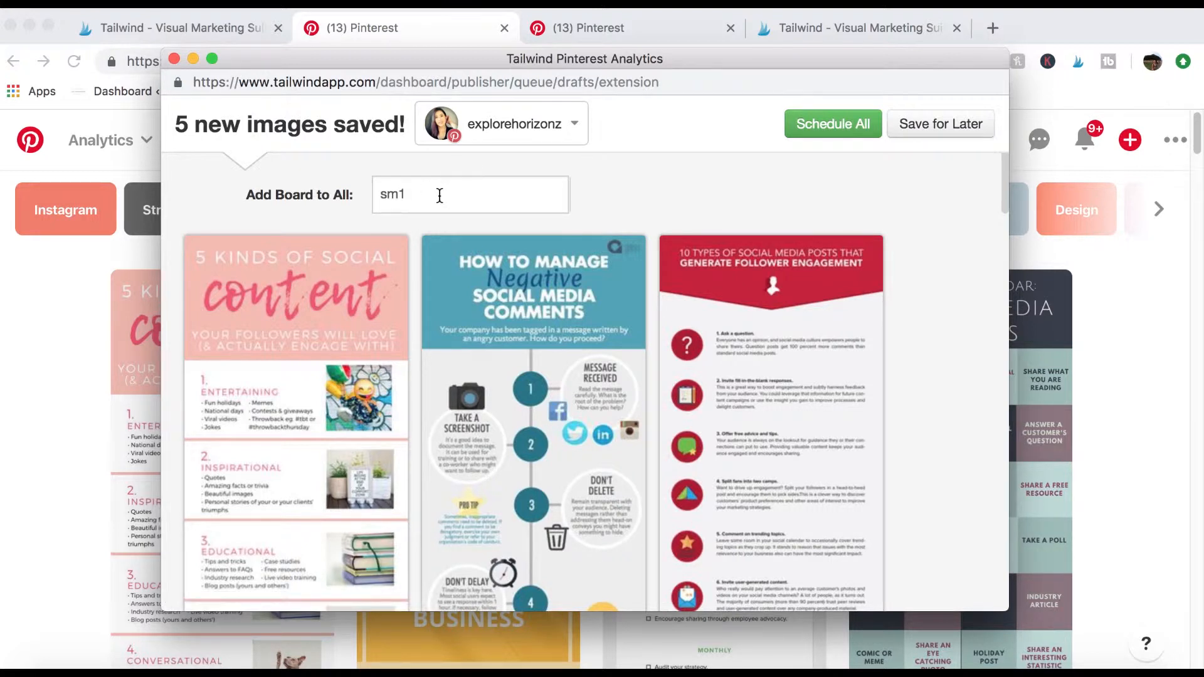
key("BackSpace")
type("sm")
key("BackSpace")
key("BackSpace")
Add the SM1 board list to all five pin drafts and leave the scheduling window without scheduling them.
scroll(558, 201, "down", 15)
scroll(586, 239, "up", 5)
scroll(600, 251, "down", 5)
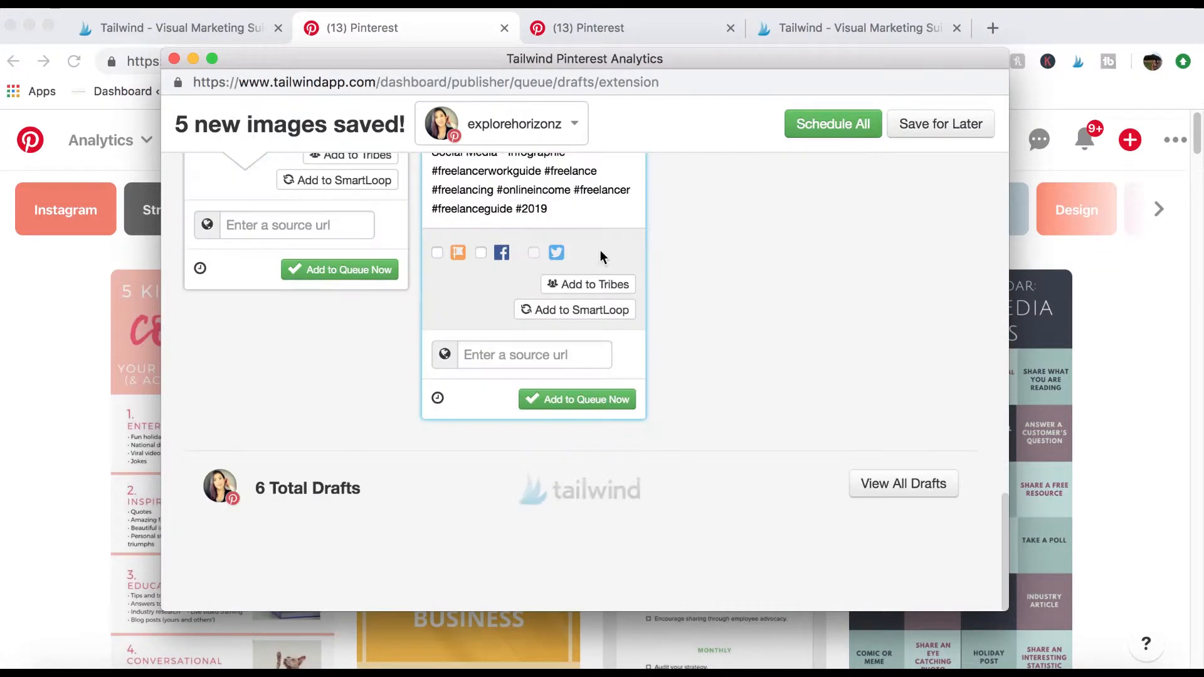
scroll(565, 301, "up", 15)
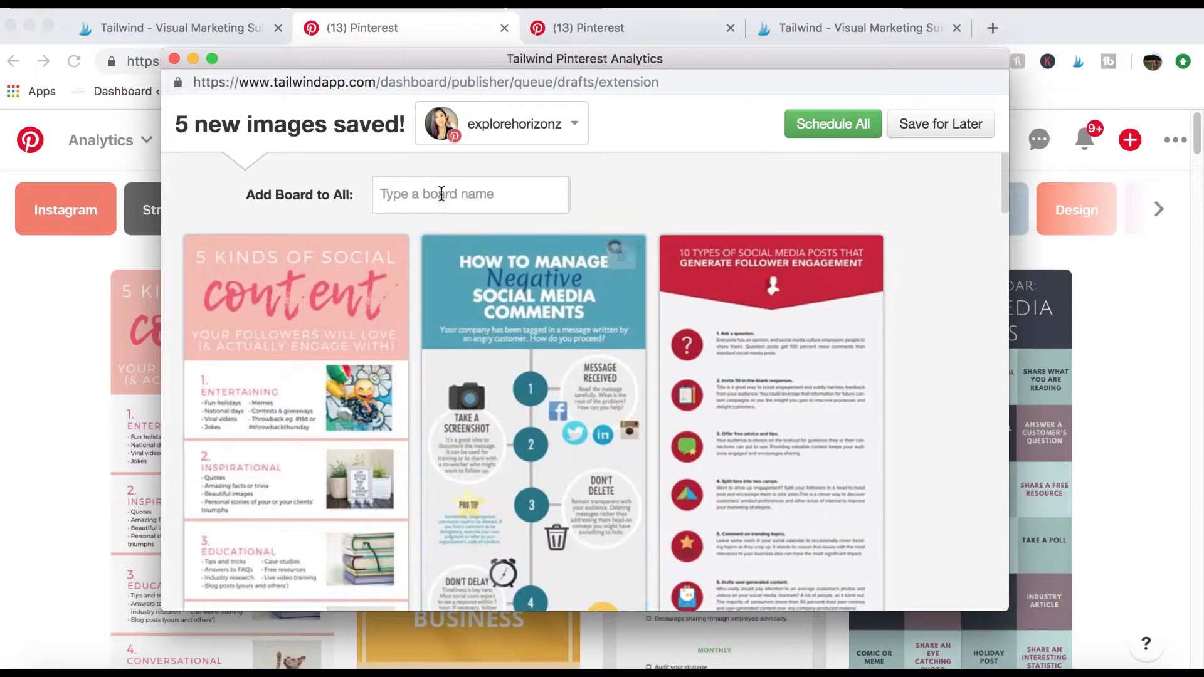
left_click(427, 207)
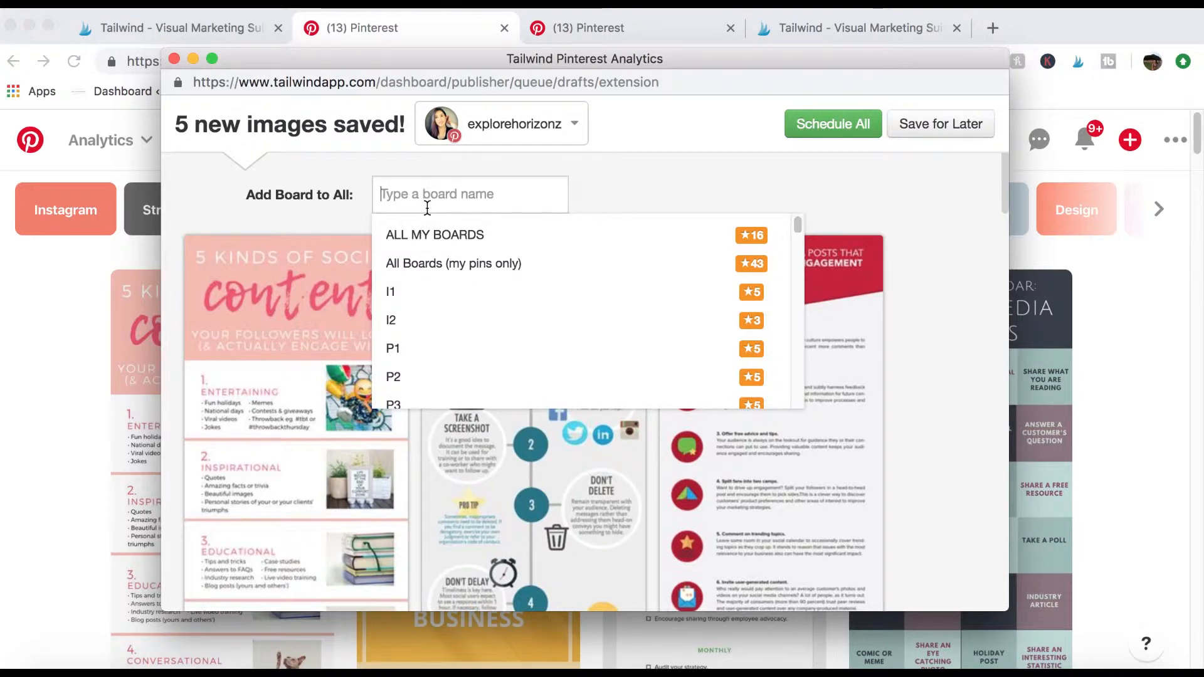
type("sm1")
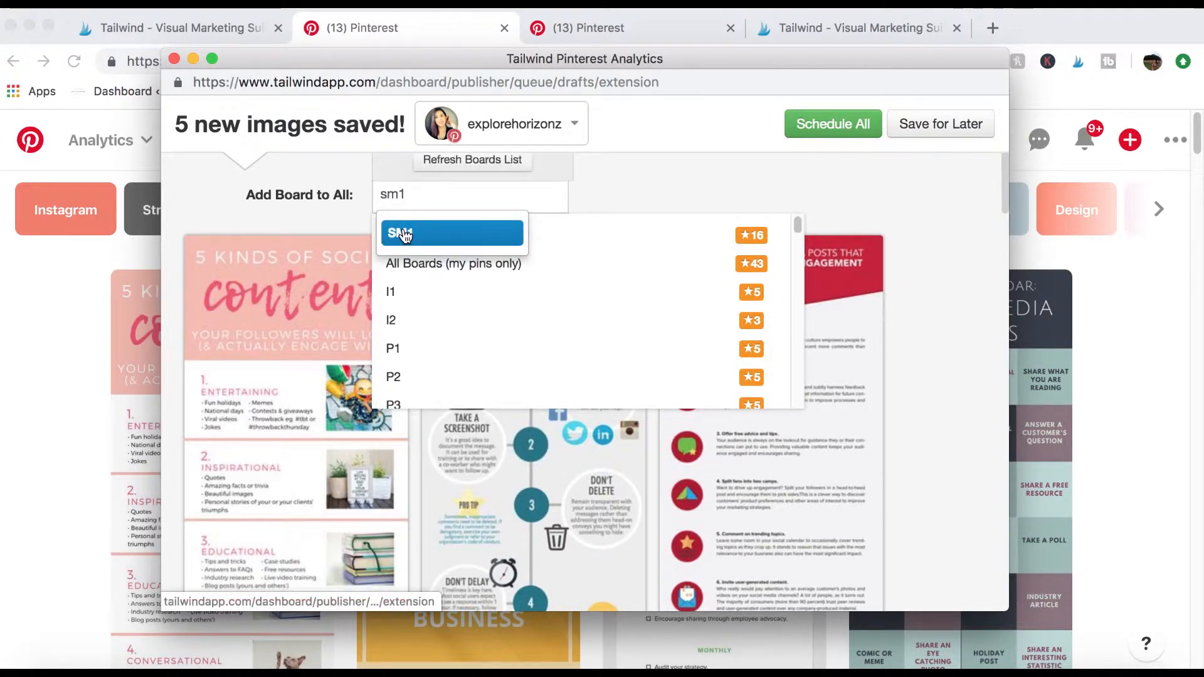
key("Return")
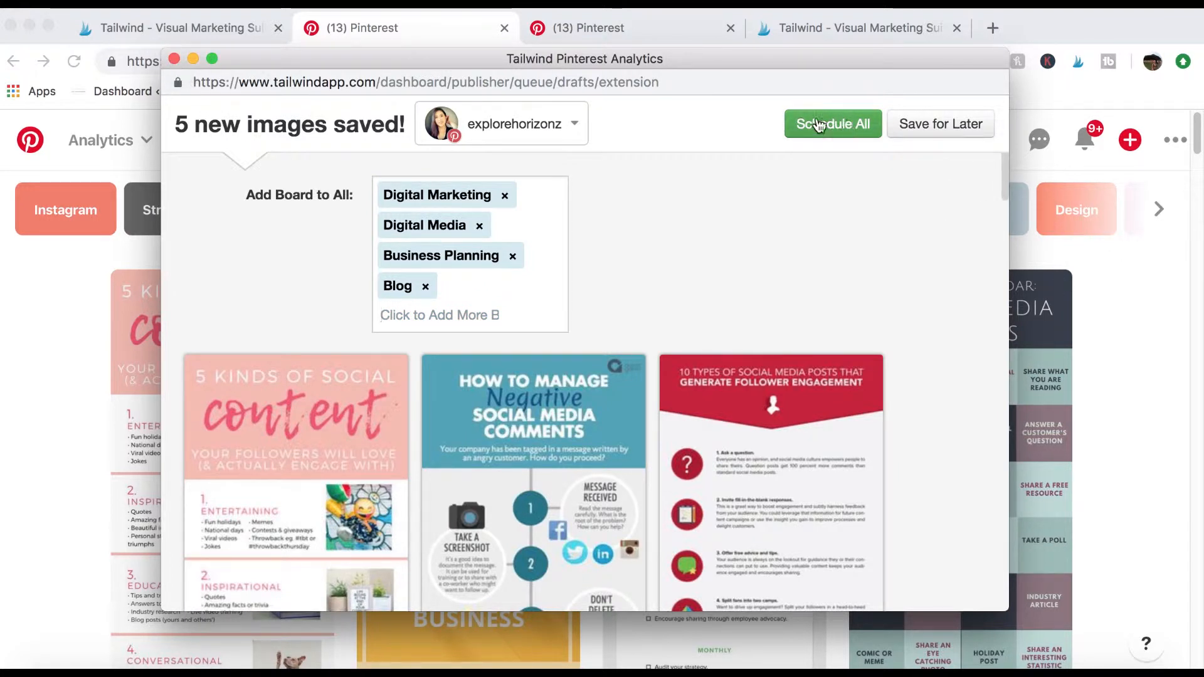
left_click(174, 59)
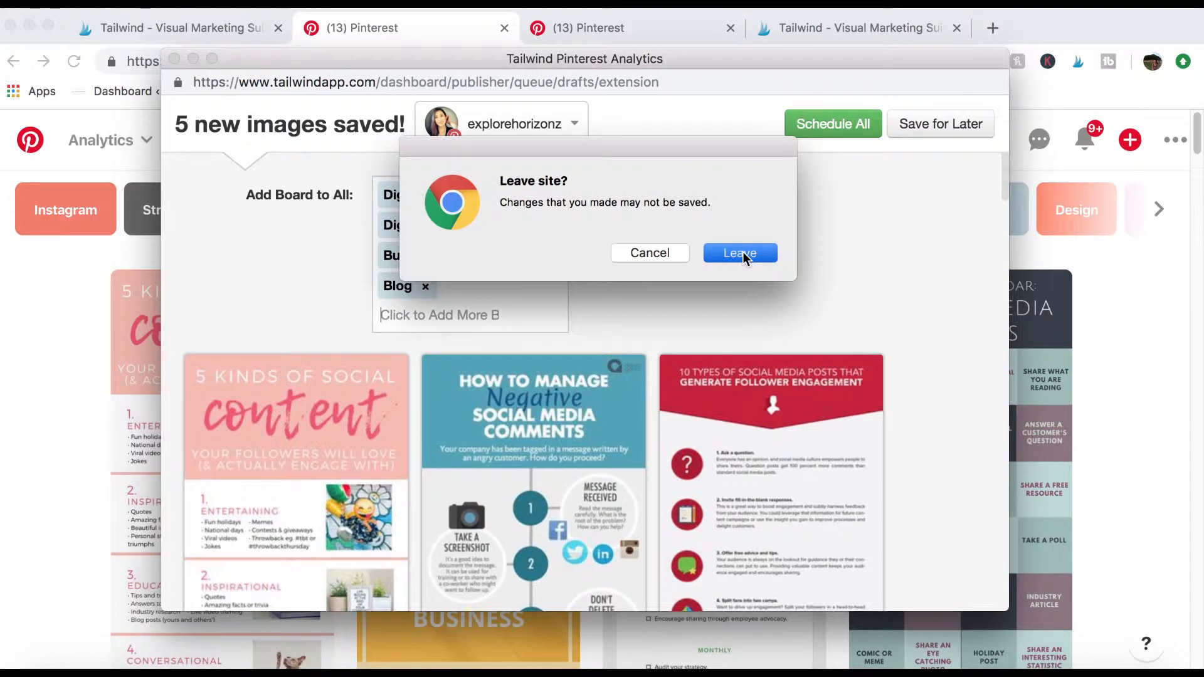
left_click(741, 252)
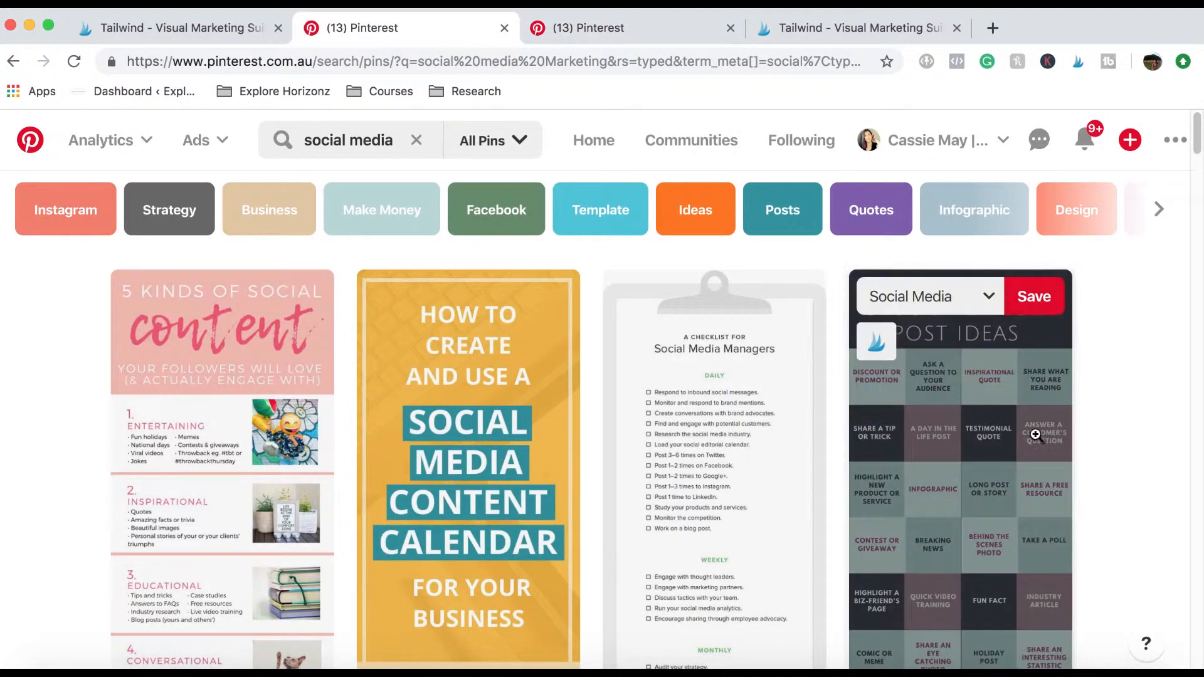
Browse further down the social media marketing search results for more pins.
scroll(1154, 385, "down", 3)
scroll(1147, 389, "down", 10)
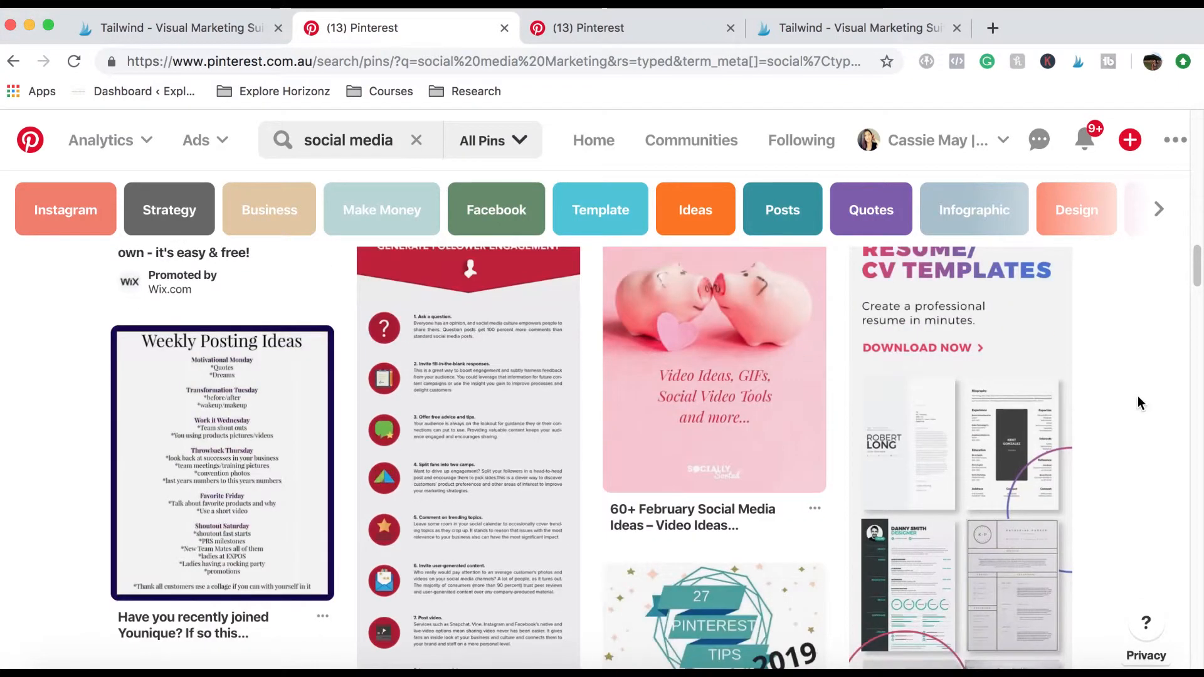
scroll(1160, 376, "down", 9)
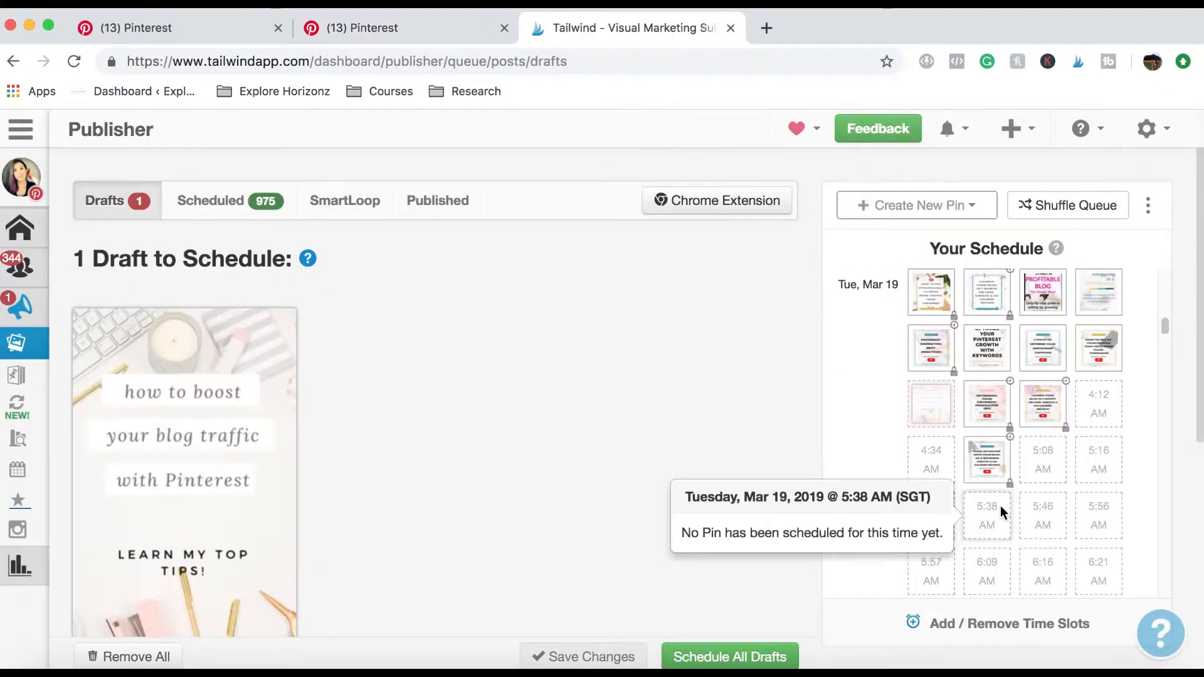
Switch to the Tailwind Publisher and review the pins queued day by day in the schedule.
scroll(1000, 508, "up", 15)
scroll(1000, 508, "up", 5)
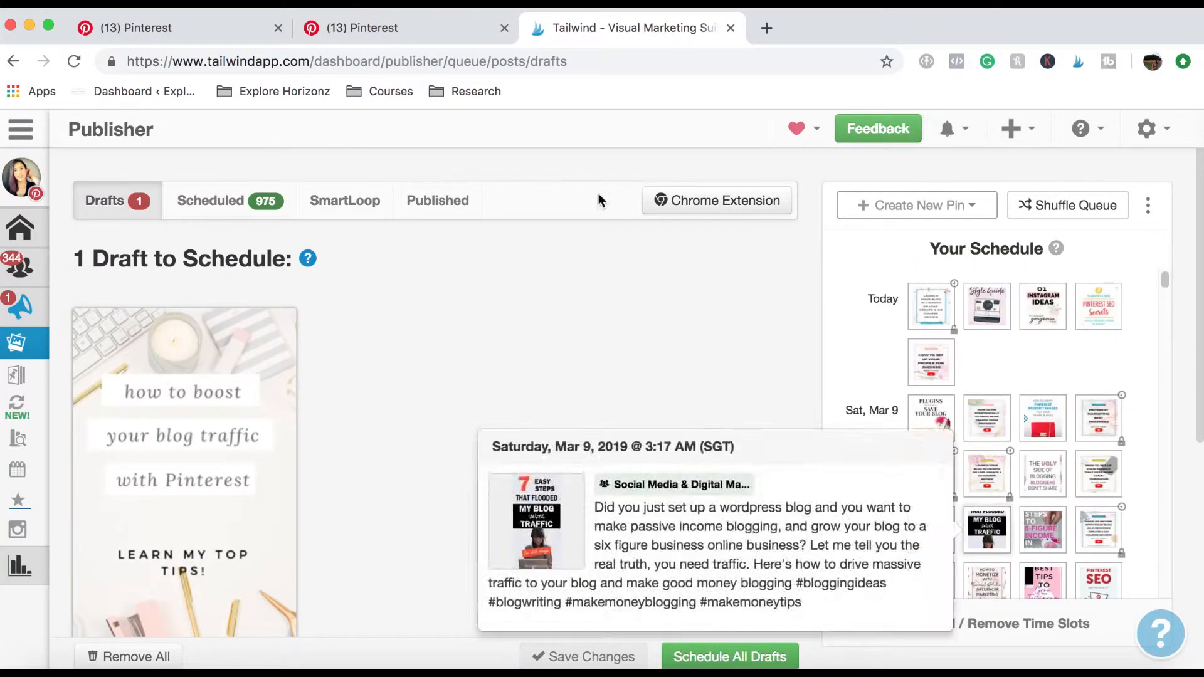
scroll(1073, 348, "down", 10)
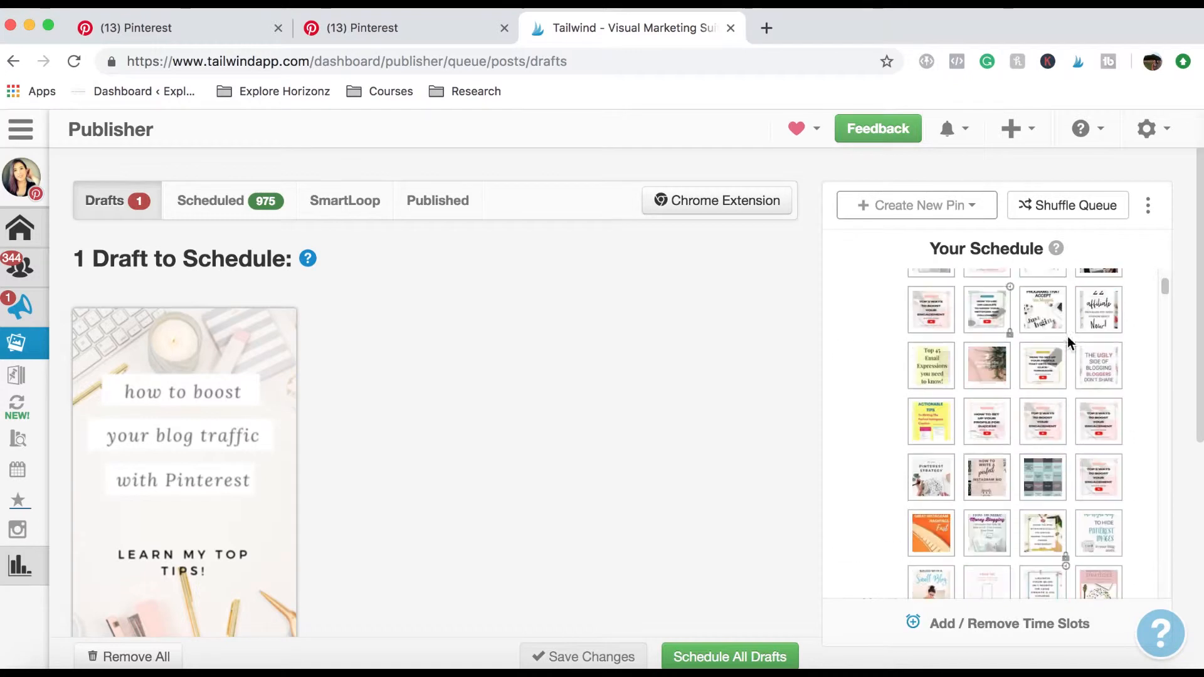
scroll(1048, 347, "down", 10)
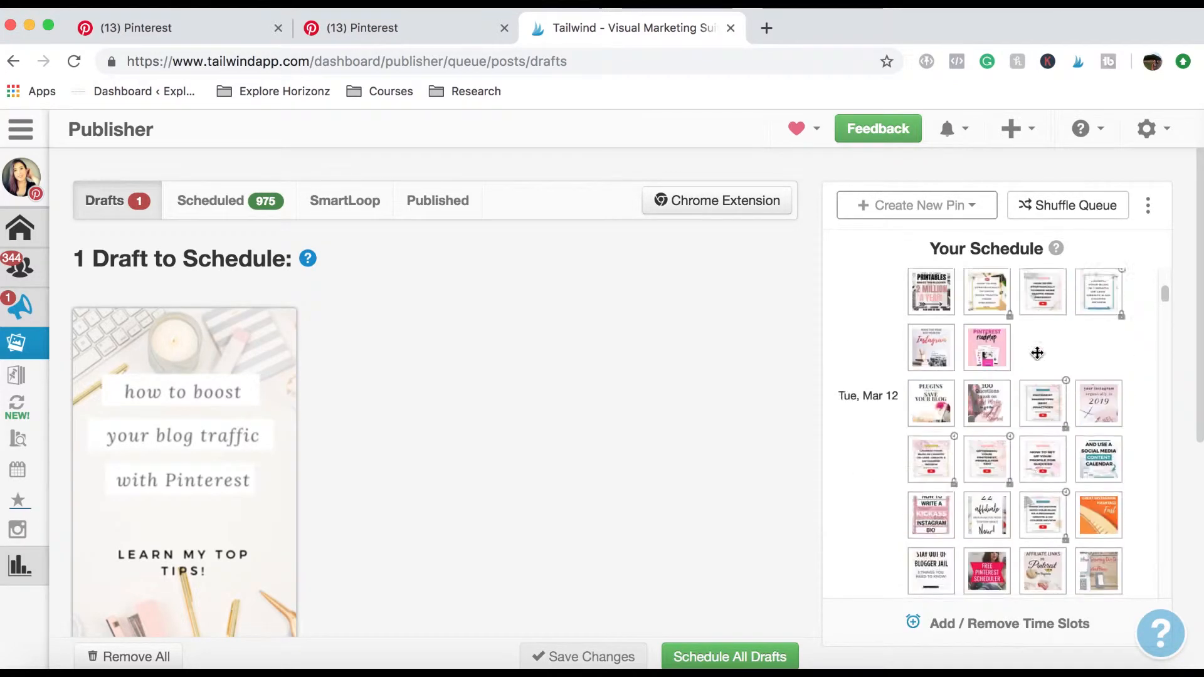
scroll(1078, 332, "up", 1)
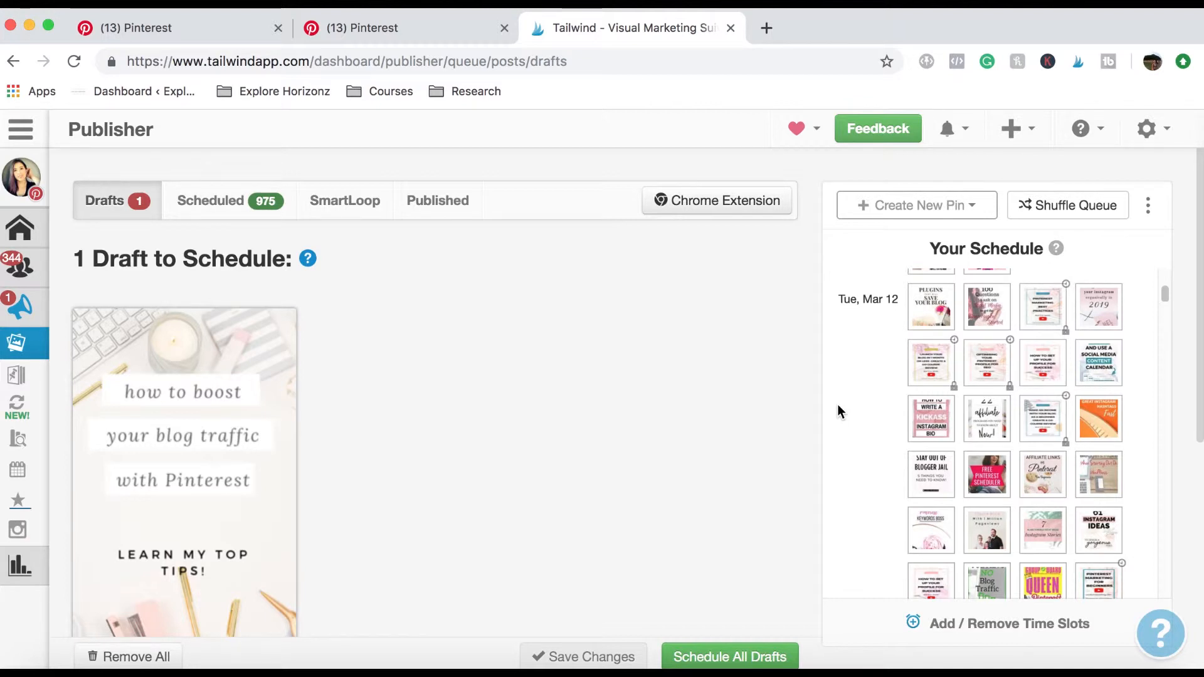
scroll(857, 343, "down", 15)
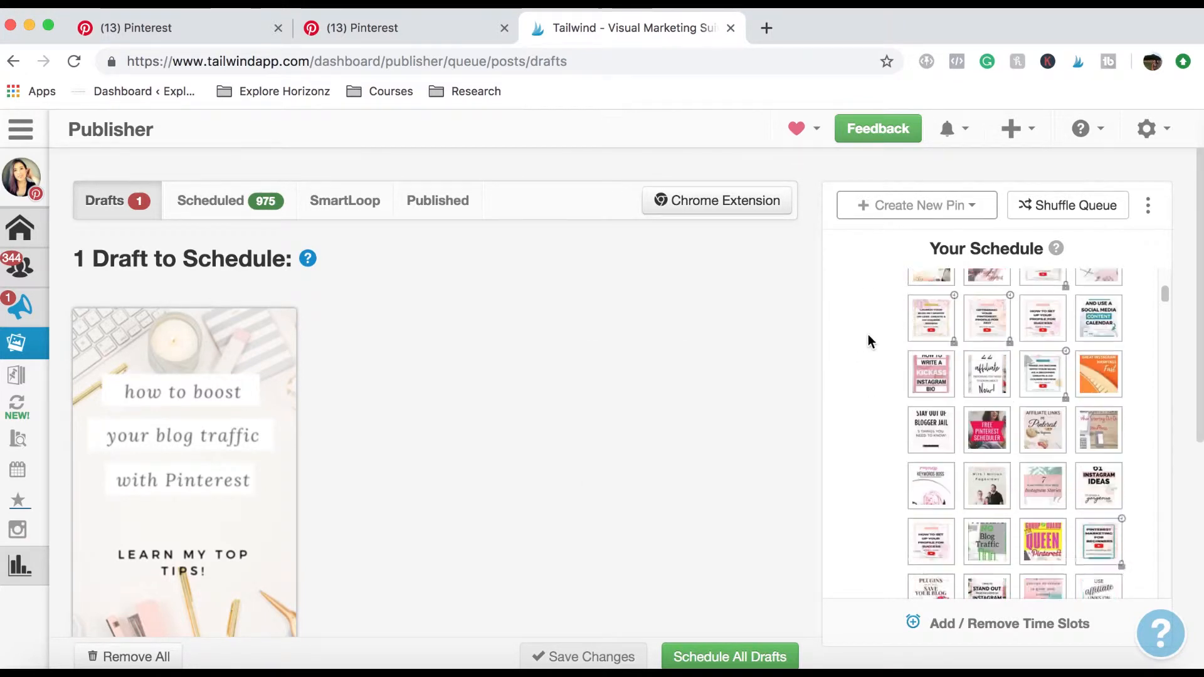
scroll(878, 335, "down", 10)
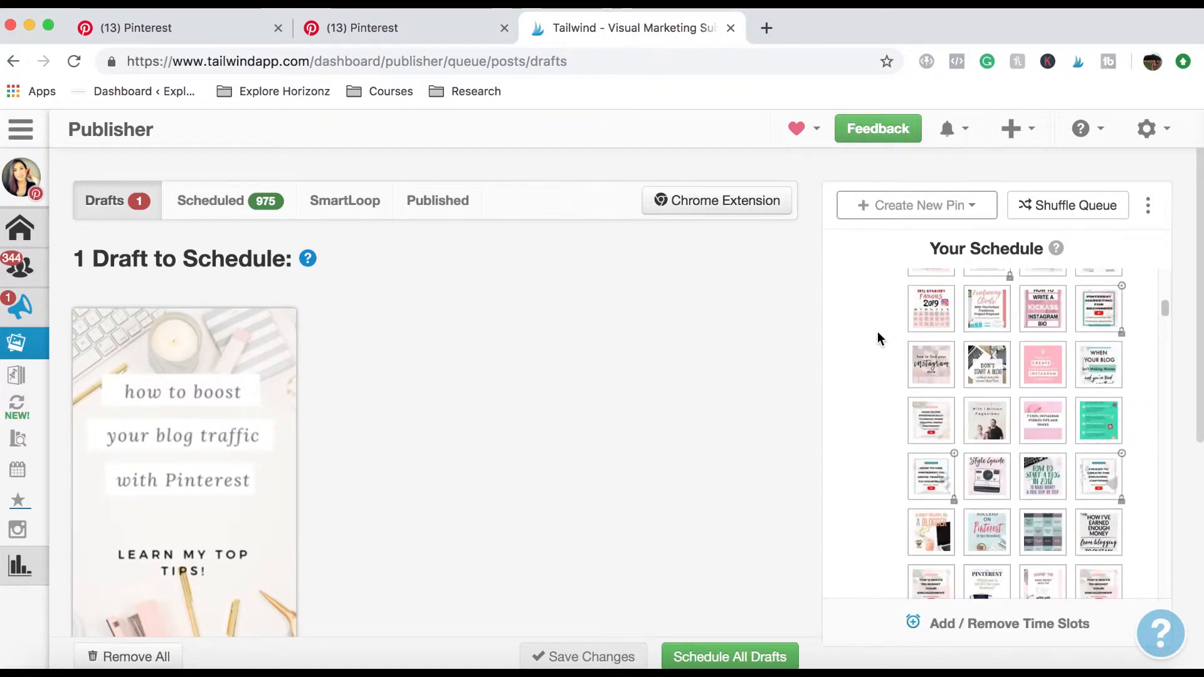
scroll(878, 330, "down", 5)
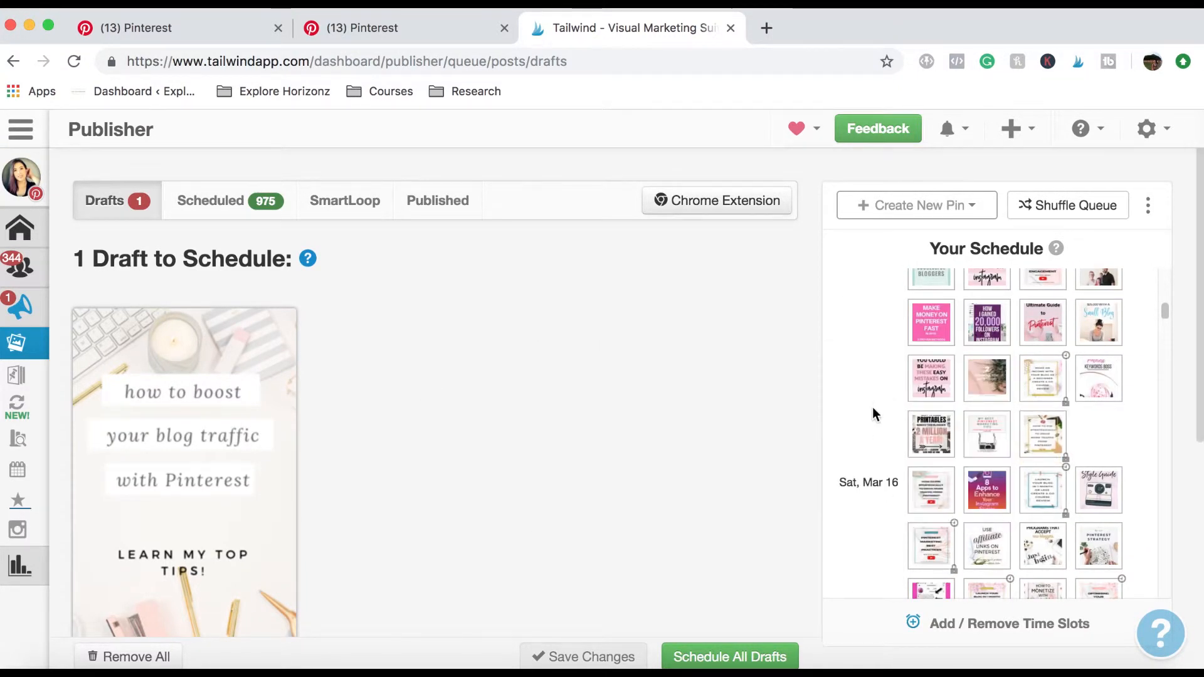
scroll(875, 408, "up", 8)
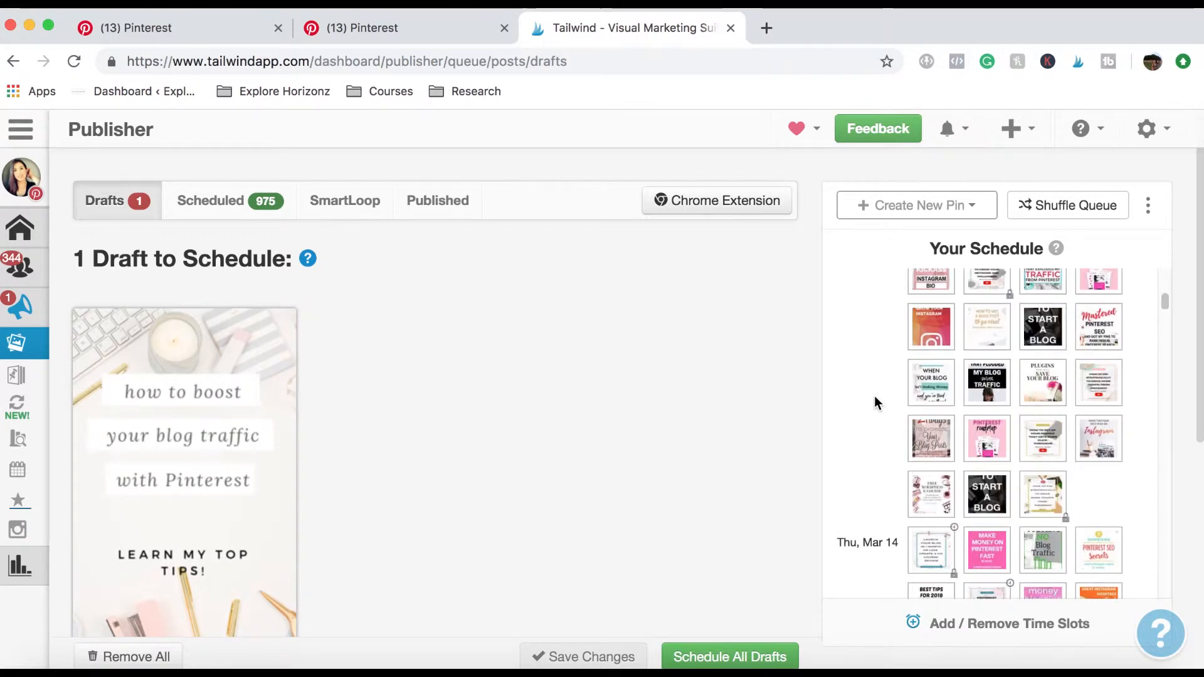
scroll(875, 402, "up", 10)
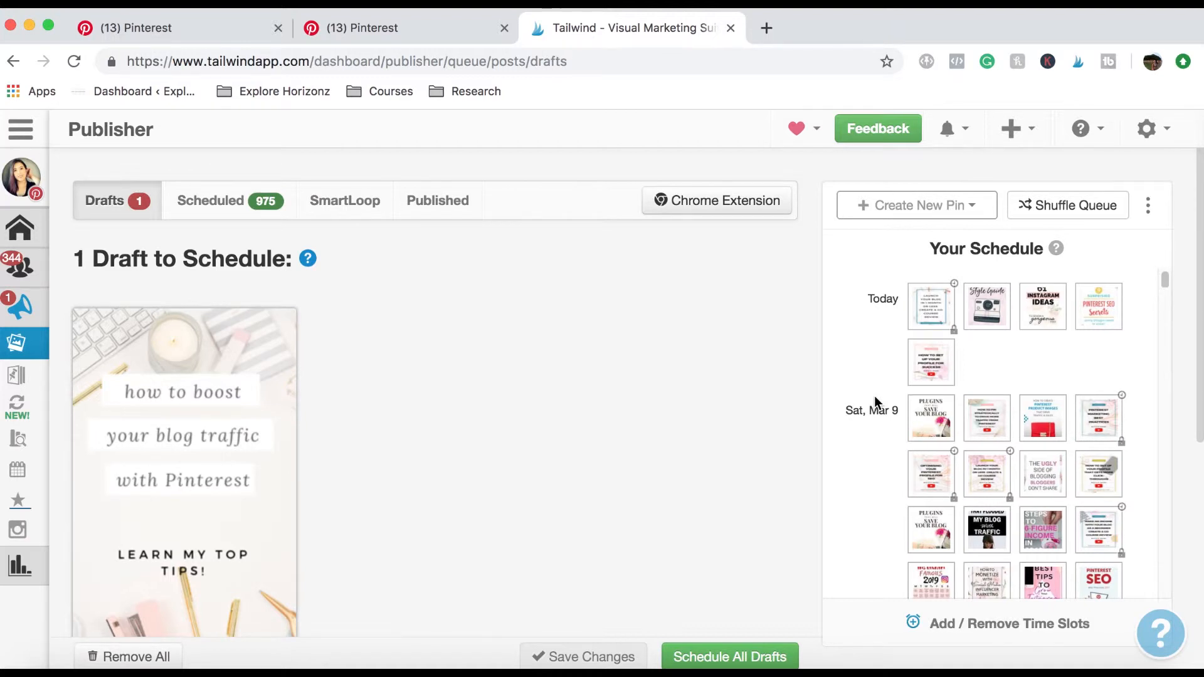
Switch to the ExploreHorizonz.com board on Pinterest and look through its own blog pins.
left_click(480, 33)
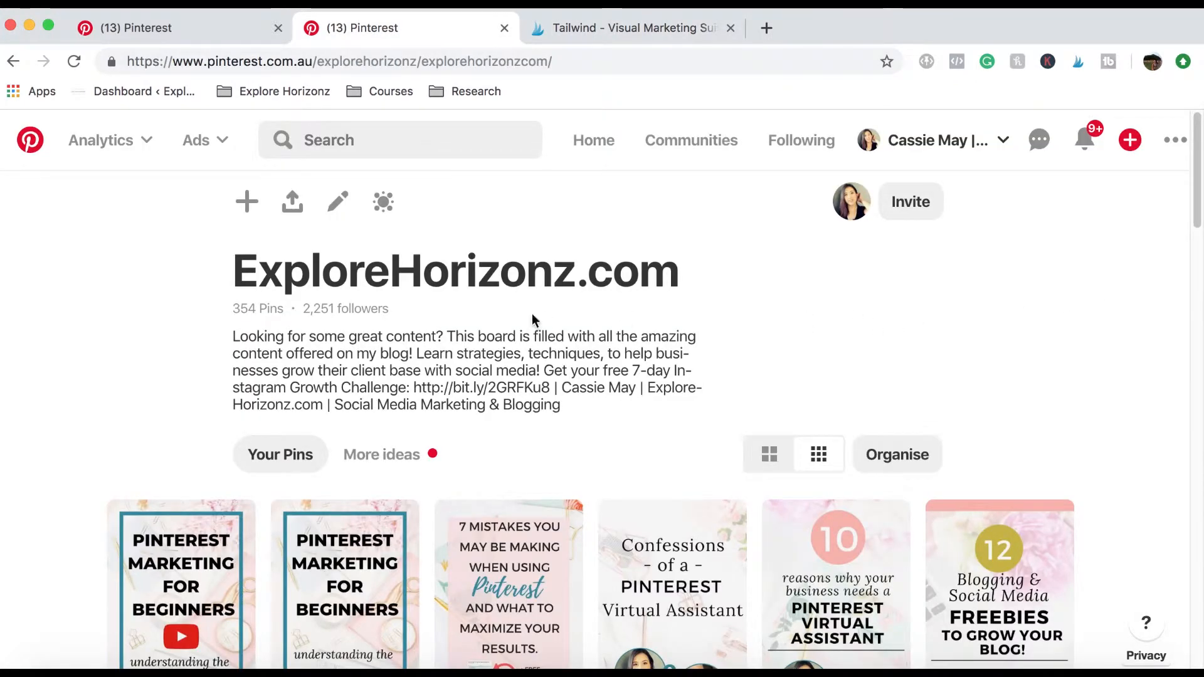
left_click_drag(699, 284, 240, 280)
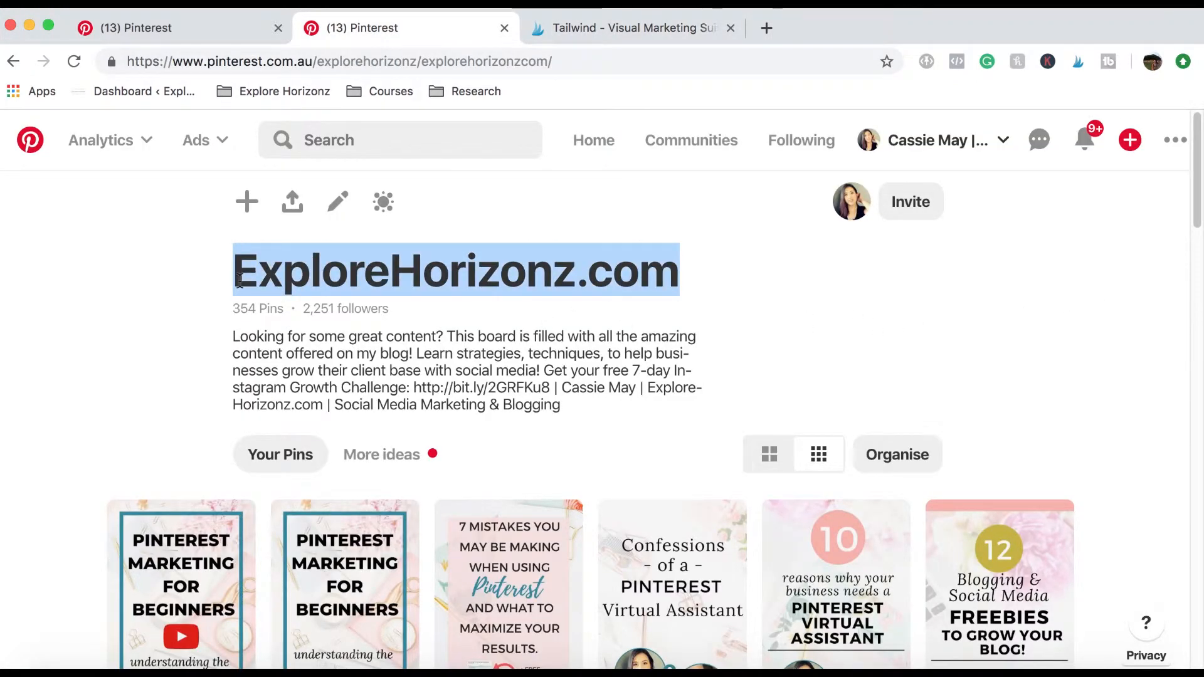
left_click_drag(240, 280, 139, 277)
left_click(864, 319)
scroll(1166, 317, "down", 7)
scroll(815, 389, "down", 6)
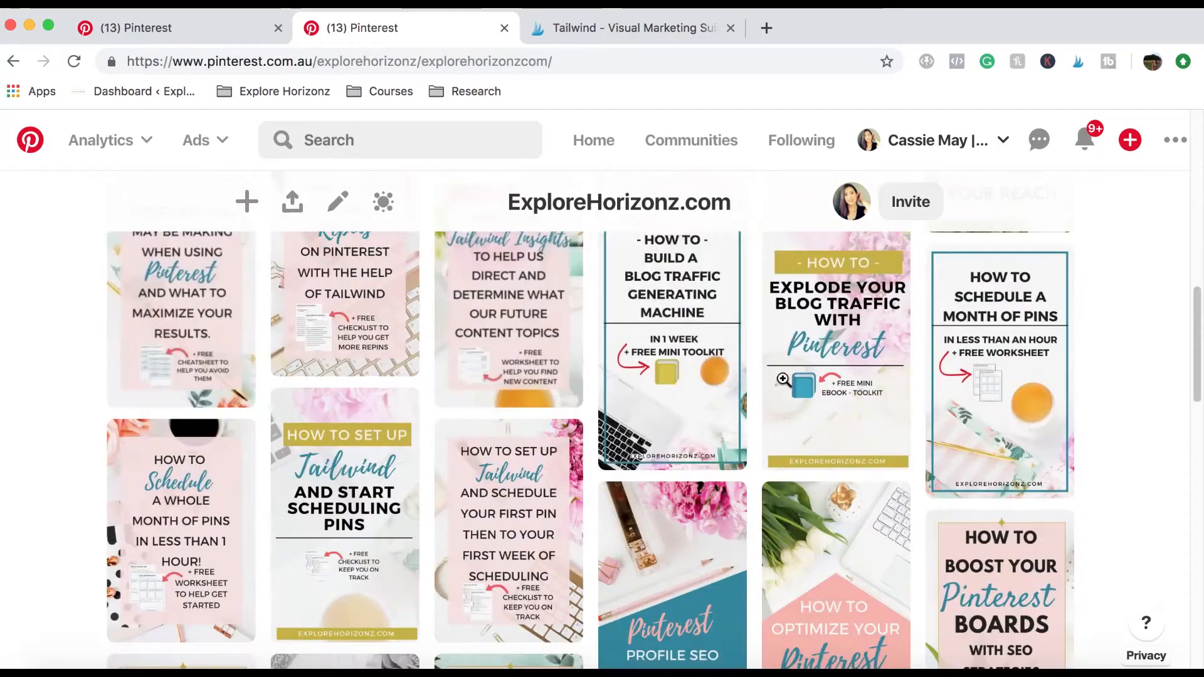
scroll(827, 476, "down", 2)
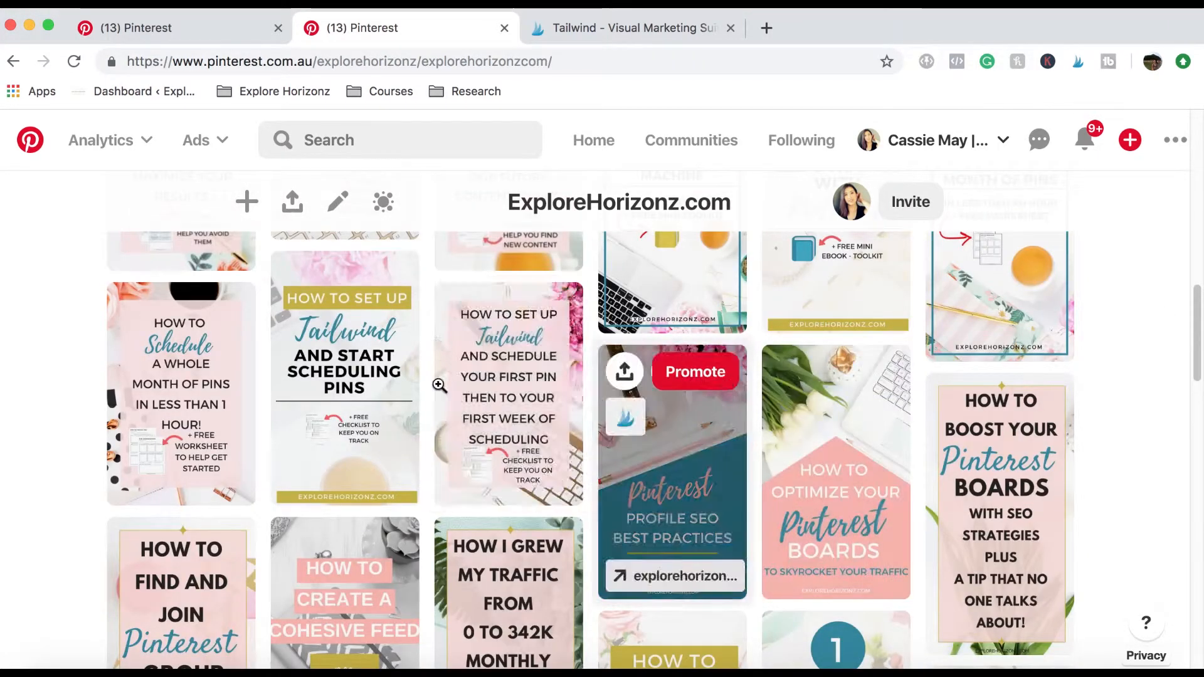
scroll(1089, 360, "up", 15)
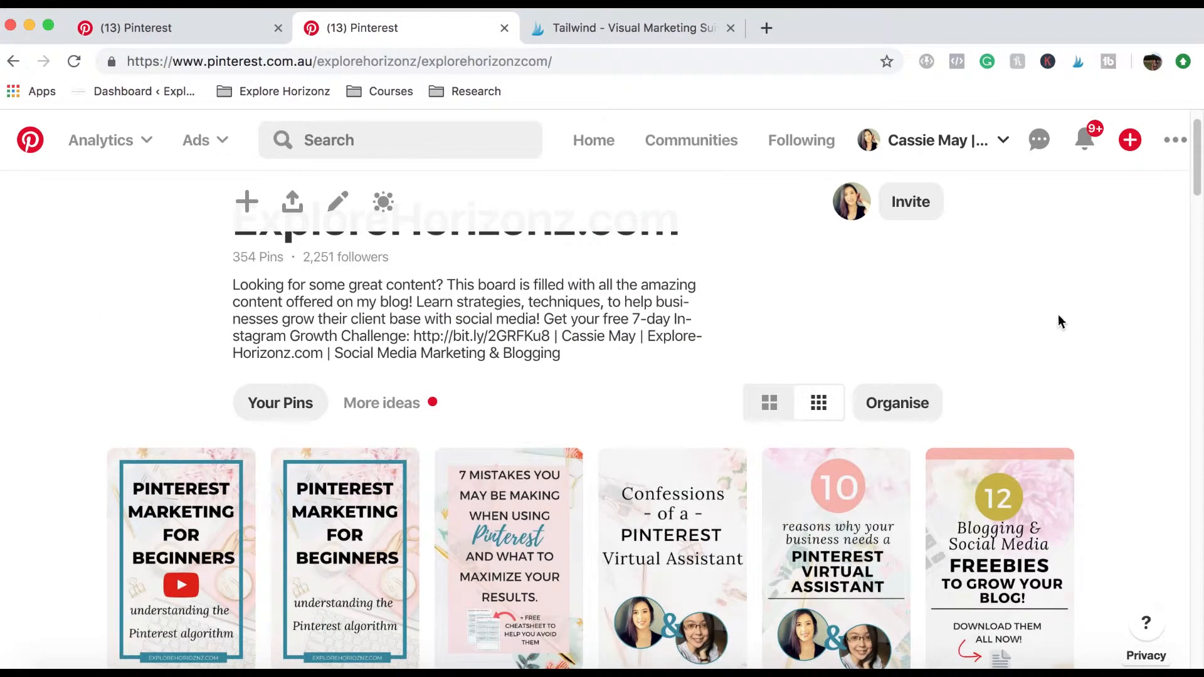
scroll(1179, 282, "down", 3)
scroll(1186, 280, "up", 4)
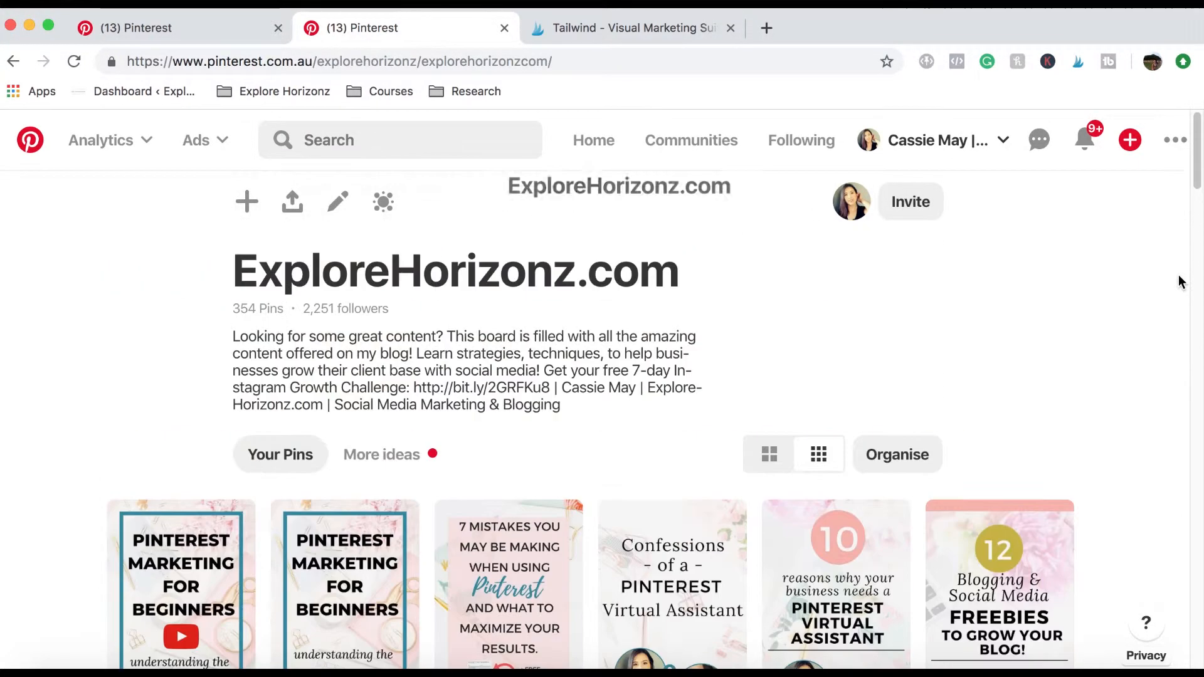
Using the Tailwind extension, select the Pinterest Marketing for Beginners, 13 blogging tips and How to Schedule a Month of Pins images and send them for scheduling.
left_click(1078, 63)
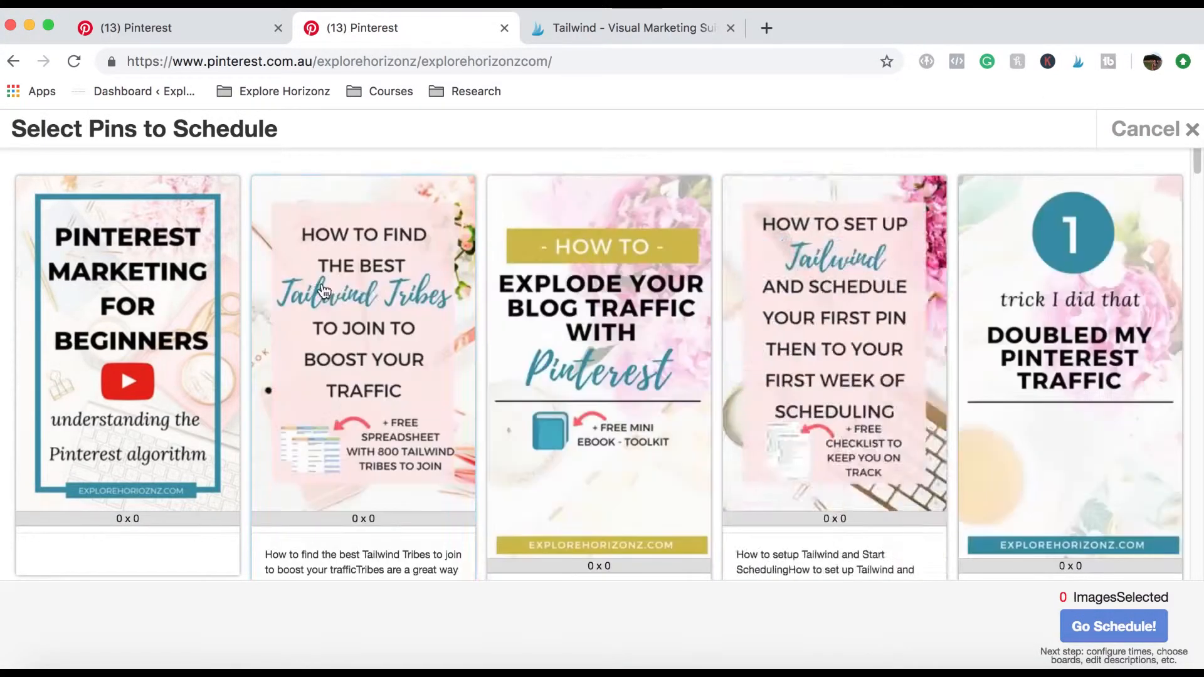
left_click(100, 288)
left_click(431, 270)
left_click(621, 275)
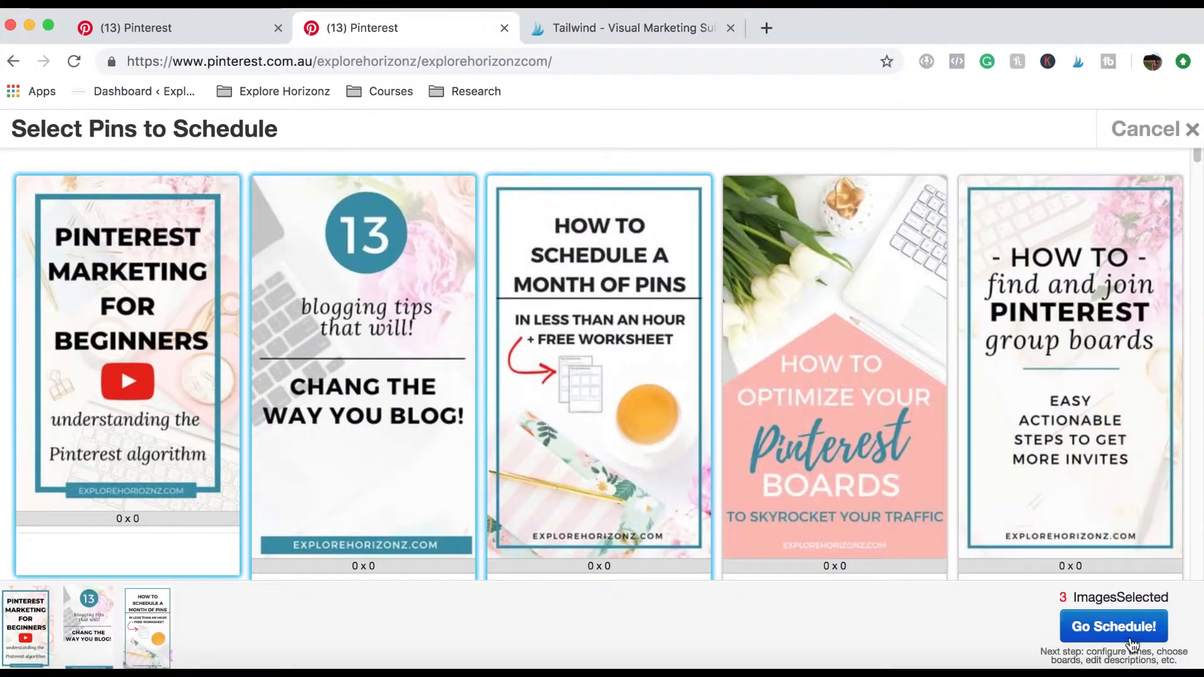
left_click(1129, 637)
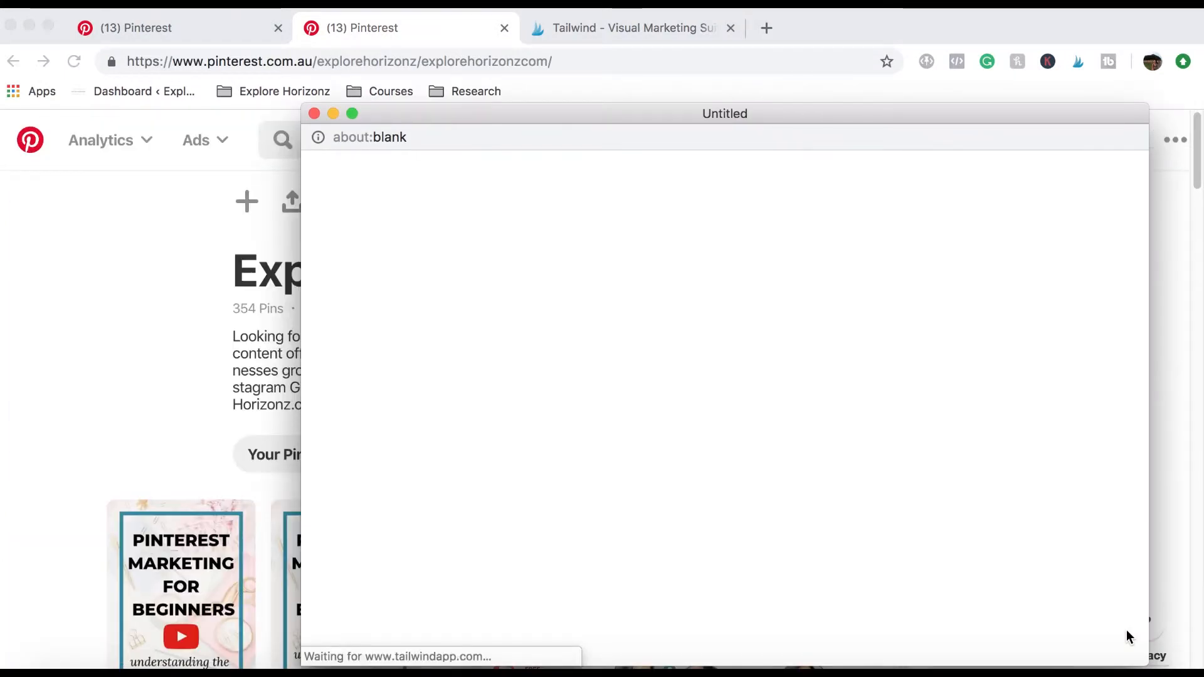
left_click_drag(635, 113, 533, 58)
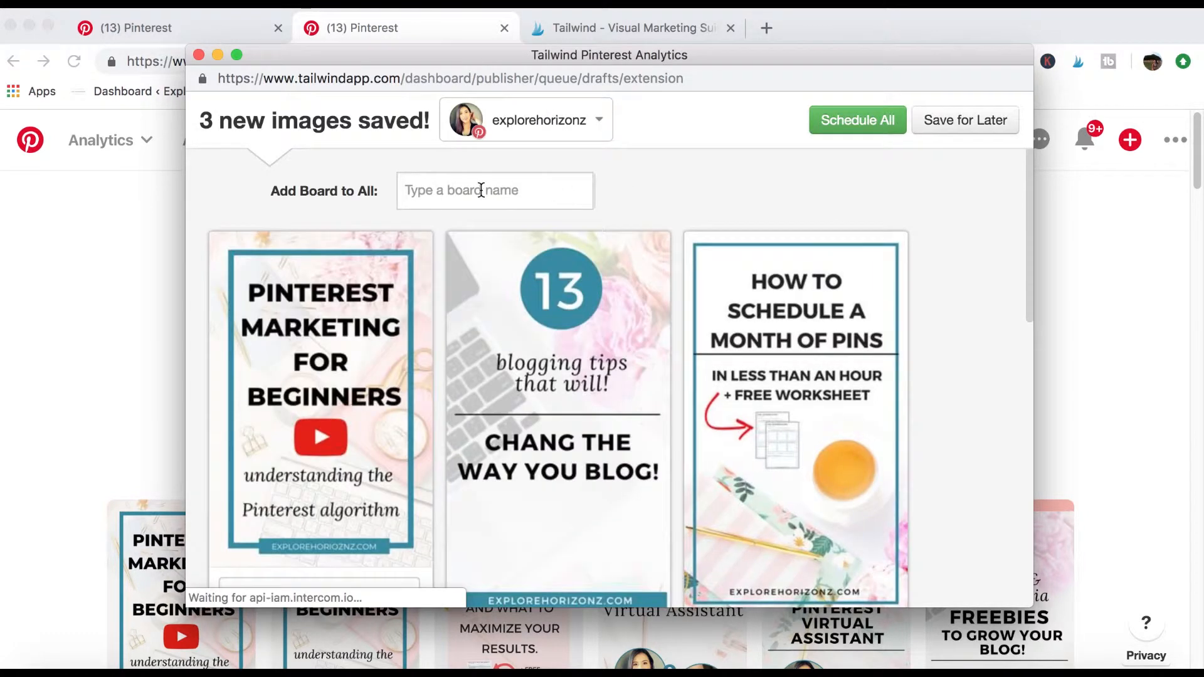
Add the ALL MY BOARDS and All Boards (my pins only) board lists to all three pin drafts.
left_click(482, 191)
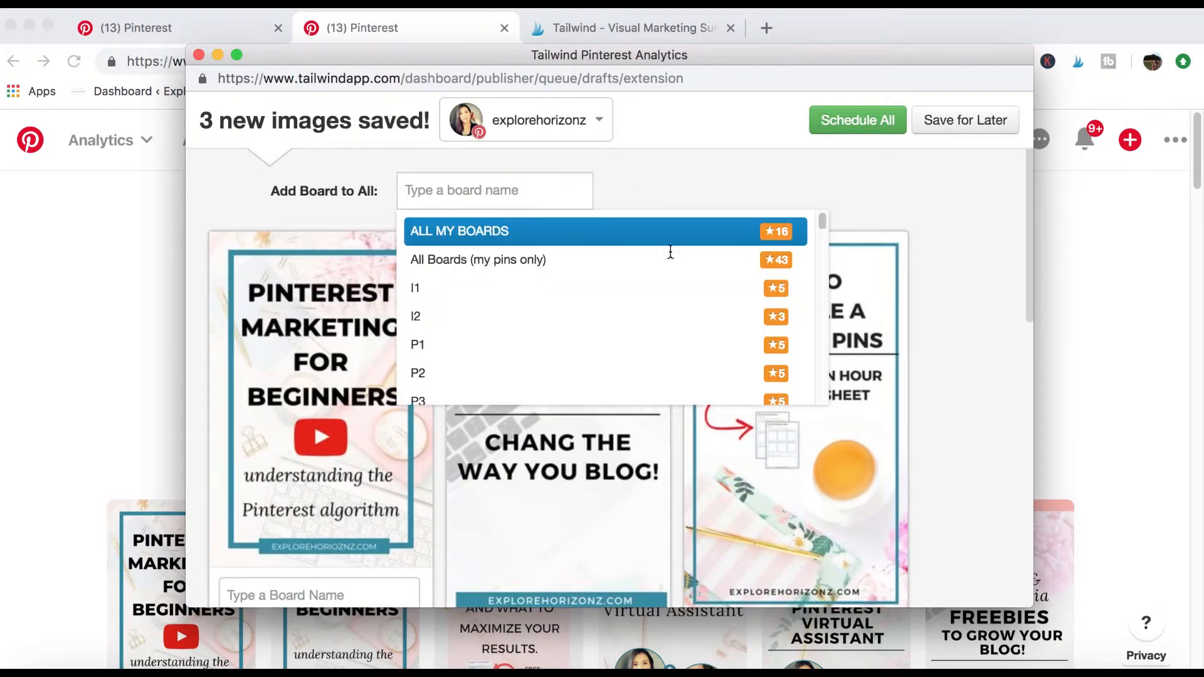
left_click(597, 239)
scroll(559, 206, "down", 10)
scroll(562, 213, "up", 4)
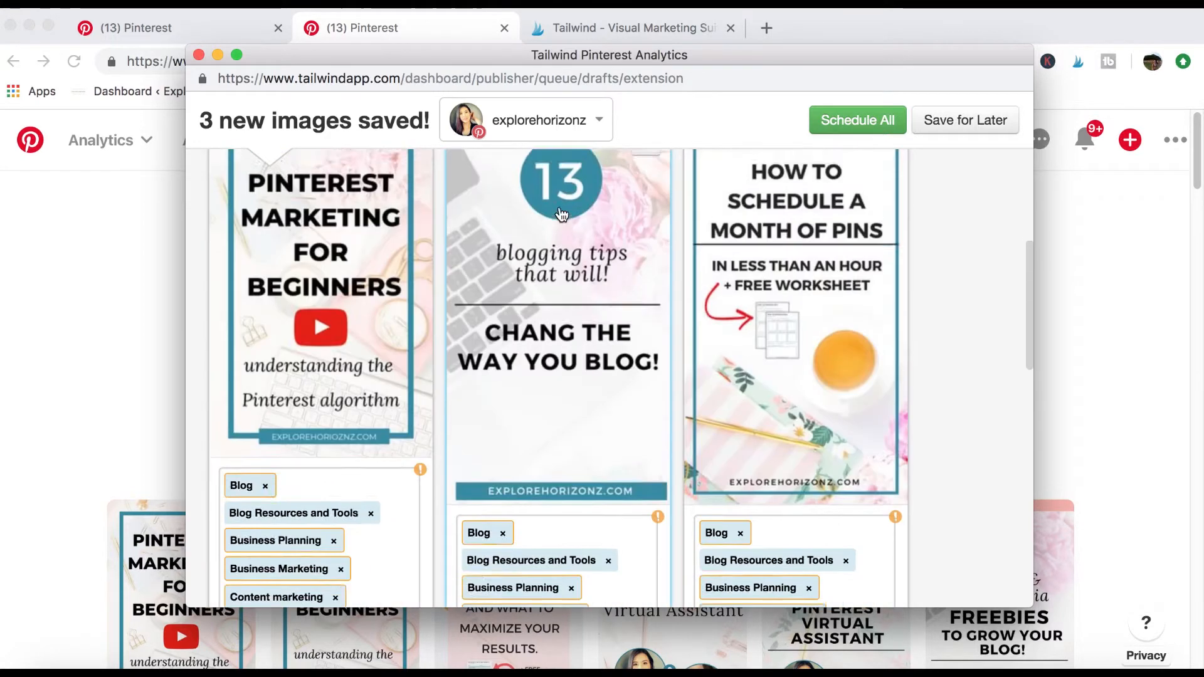
scroll(559, 207, "up", 9)
scroll(559, 207, "down", 5)
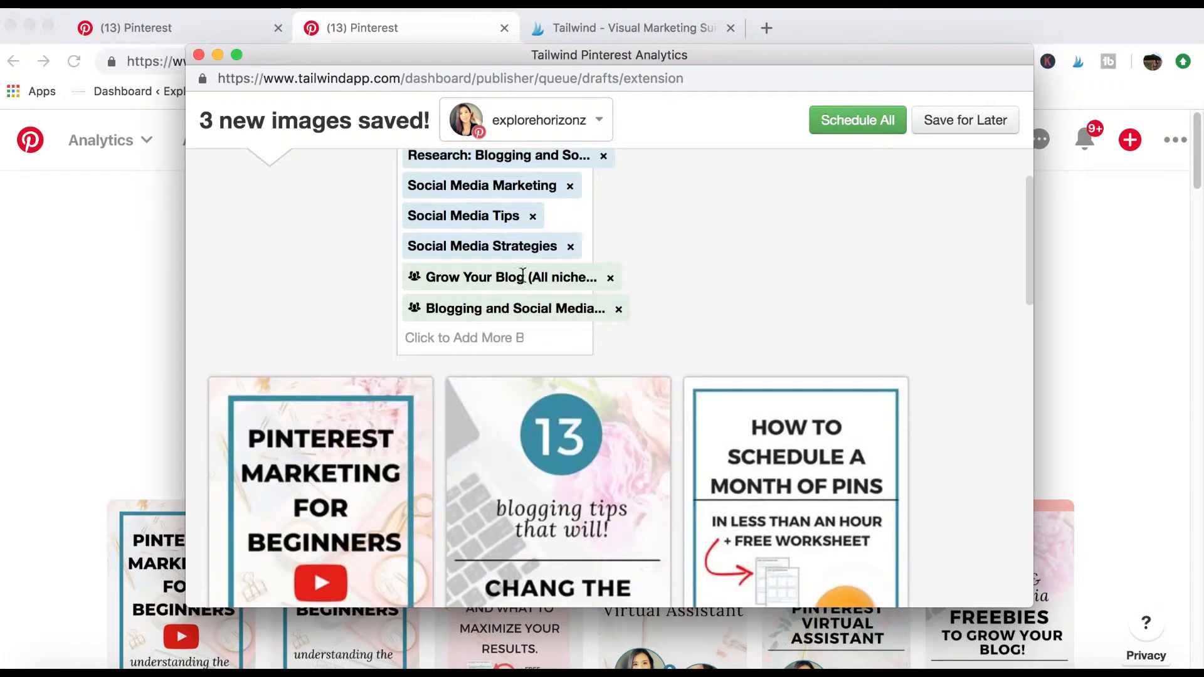
left_click(492, 336)
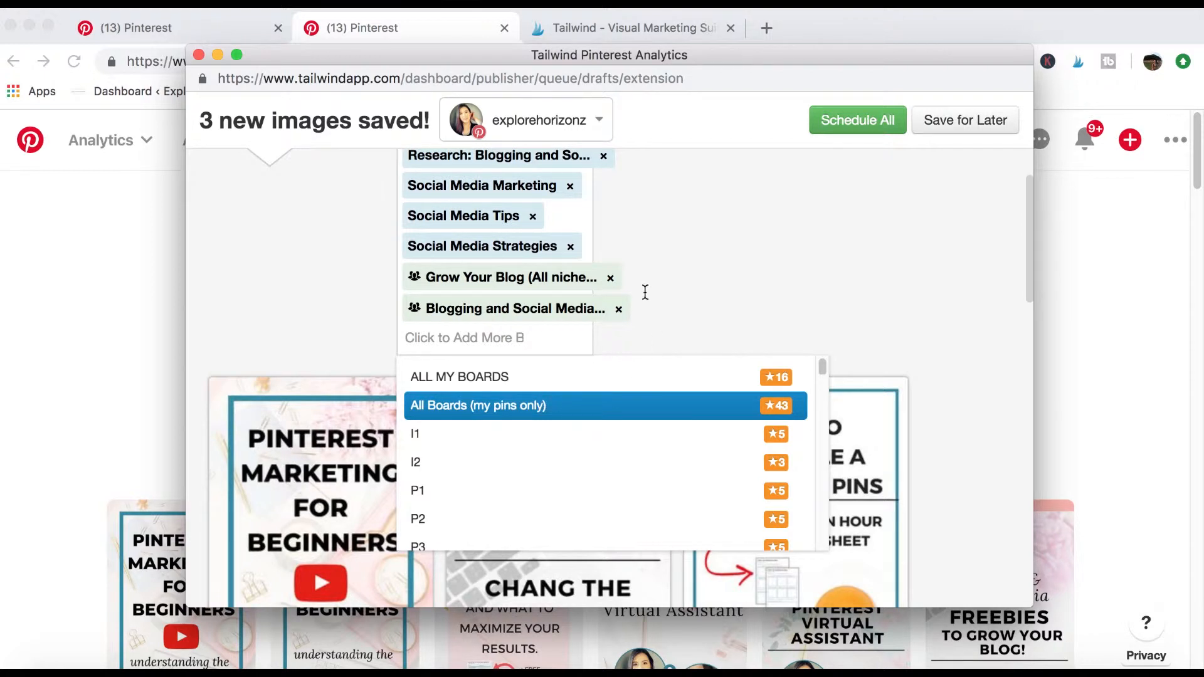
left_click(792, 393)
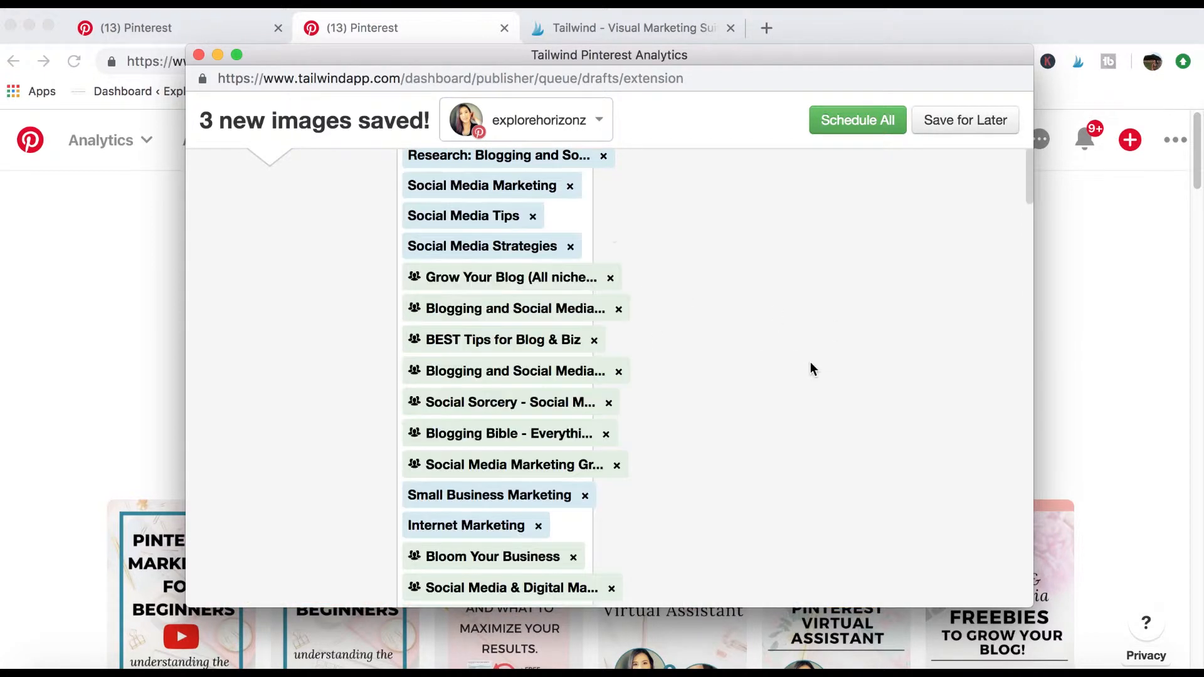
Review the boards assigned to each of the three drafts and leave the scheduling window without scheduling them.
scroll(663, 264, "down", 10)
scroll(720, 247, "up", 15)
scroll(720, 246, "down", 5)
scroll(717, 245, "down", 15)
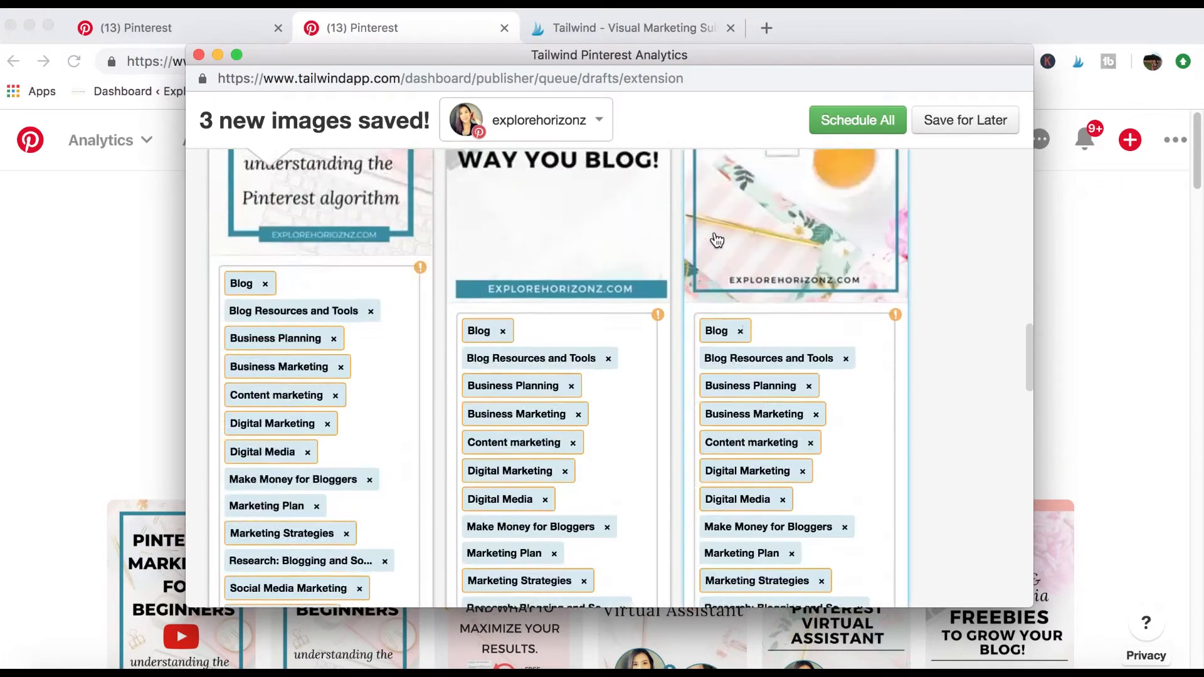
scroll(713, 235, "up", 15)
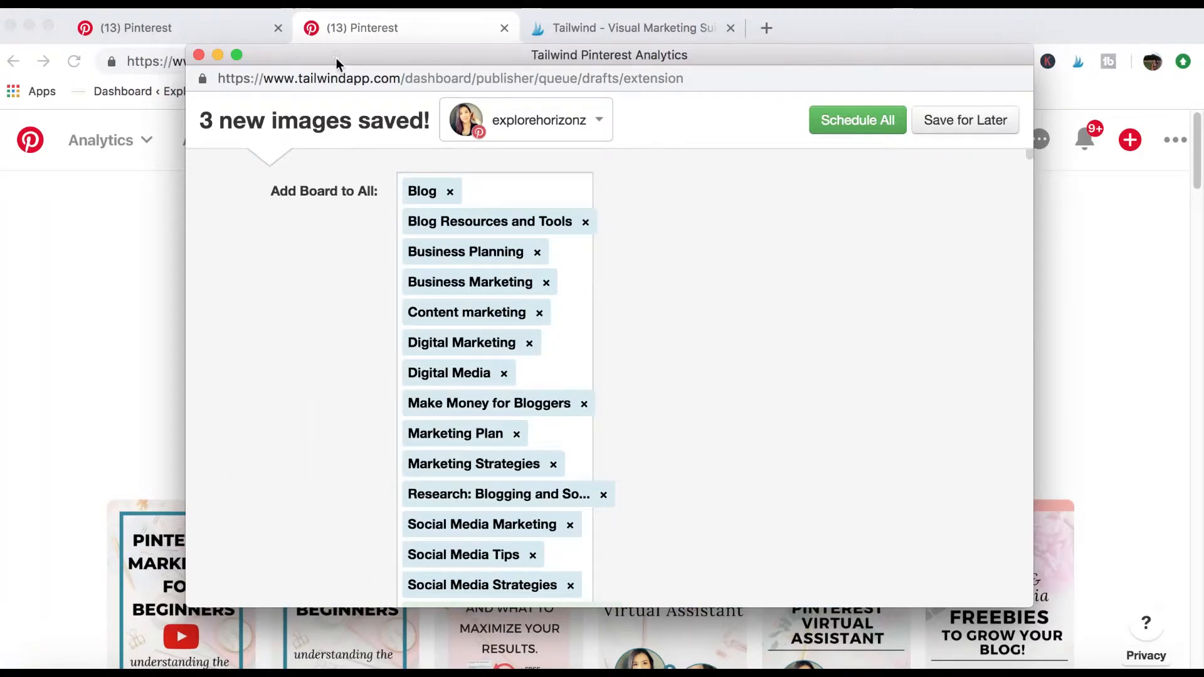
scroll(331, 234, "down", 10)
scroll(335, 232, "down", 3)
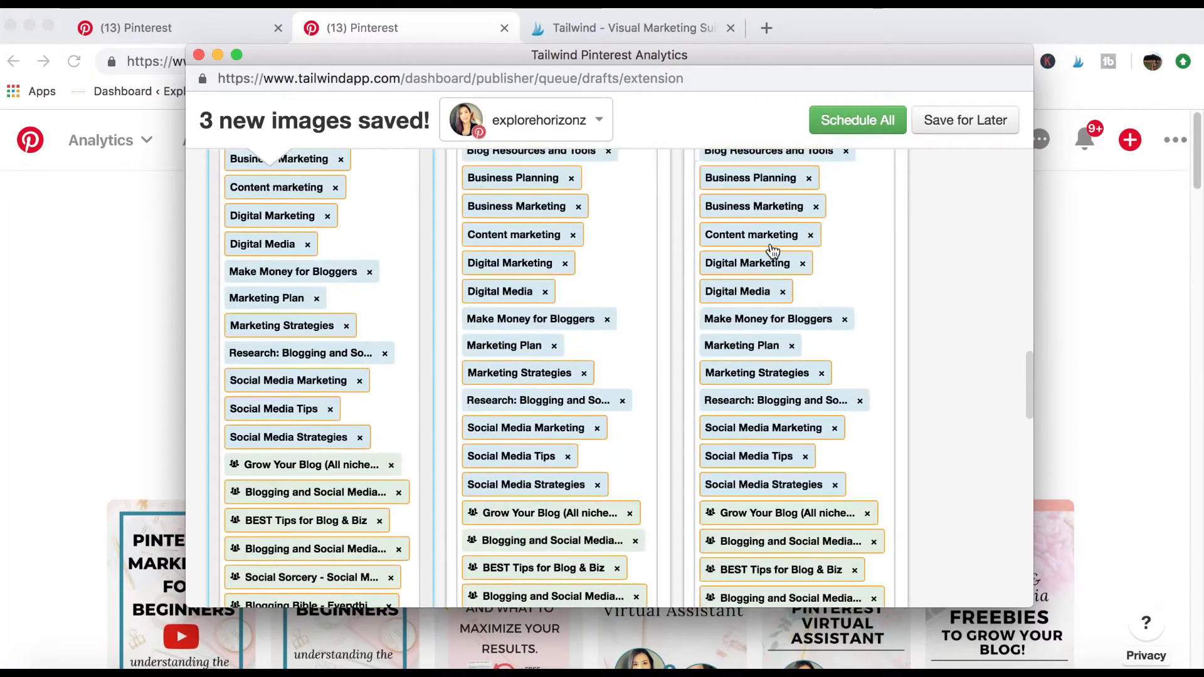
left_click(199, 55)
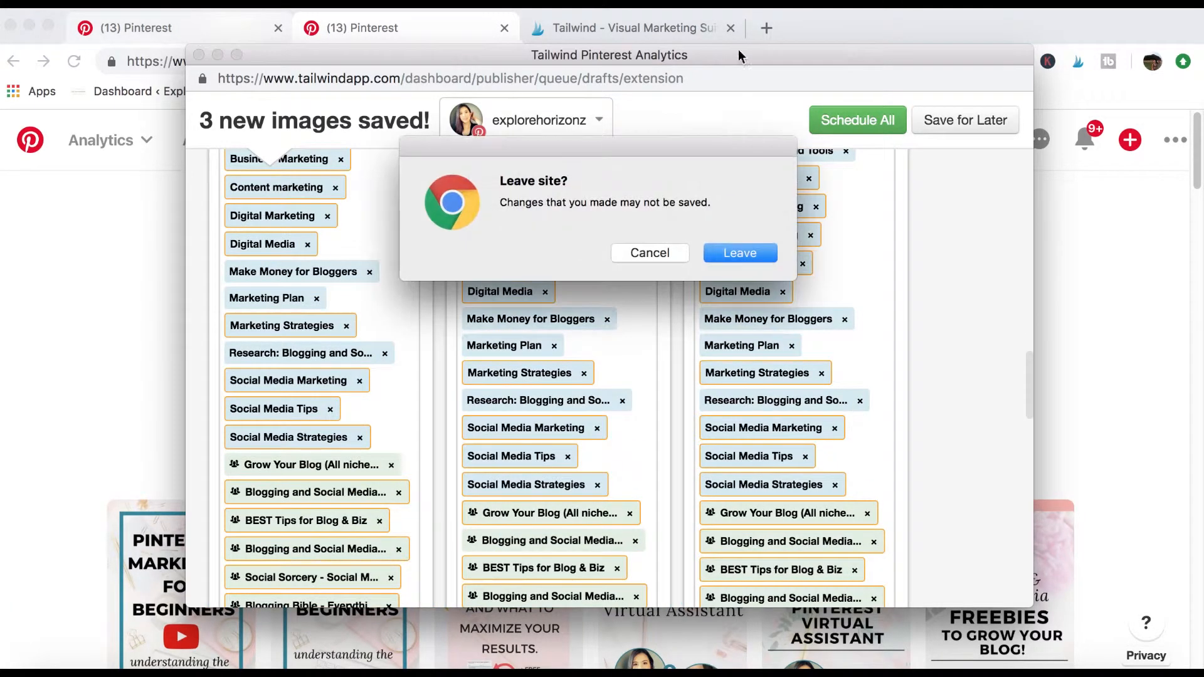
left_click(722, 253)
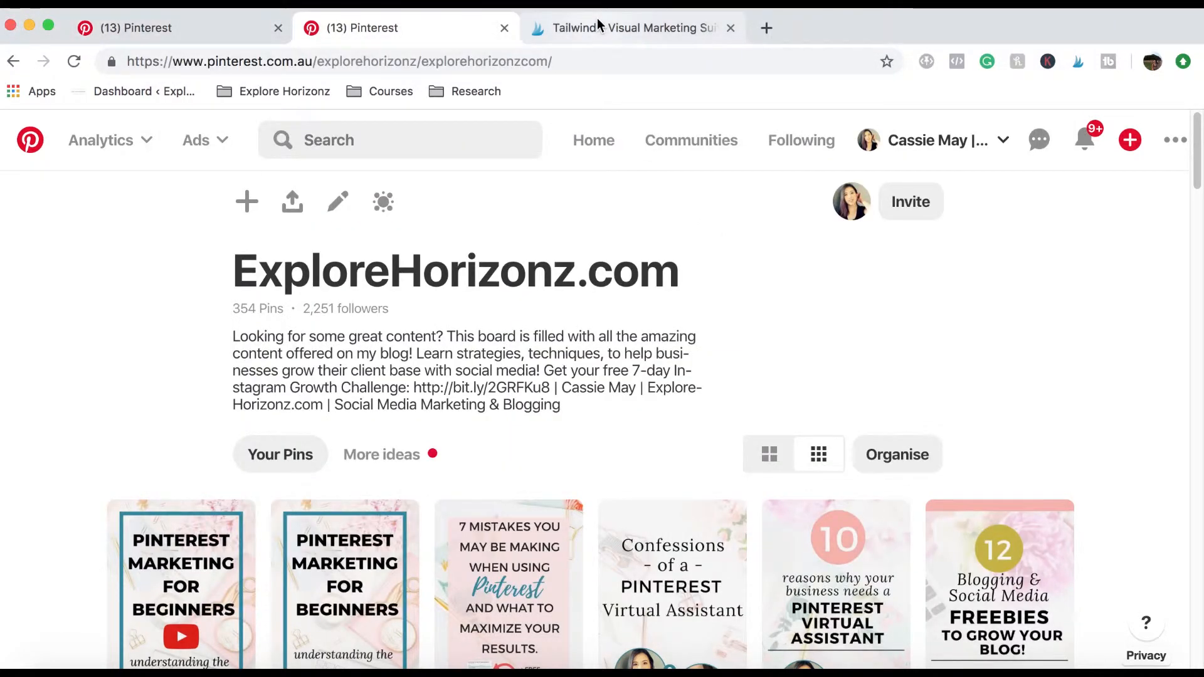
Switch to the Tailwind Publisher, review the schedule, and open the Shuffle Queue confirmation, dismissing it without shuffling.
left_click(598, 21)
mouse_move(921, 359)
scroll(1086, 355, "down", 7)
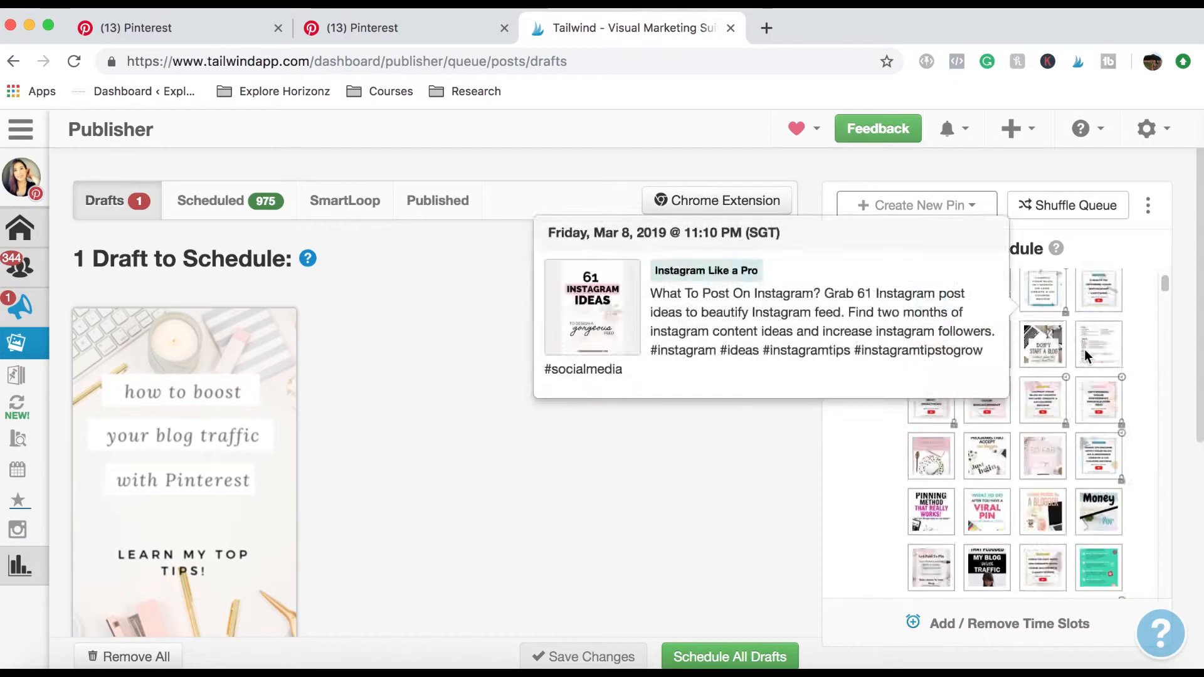
scroll(652, 389, "down", 3)
scroll(1013, 457, "down", 3)
scroll(1013, 456, "up", 10)
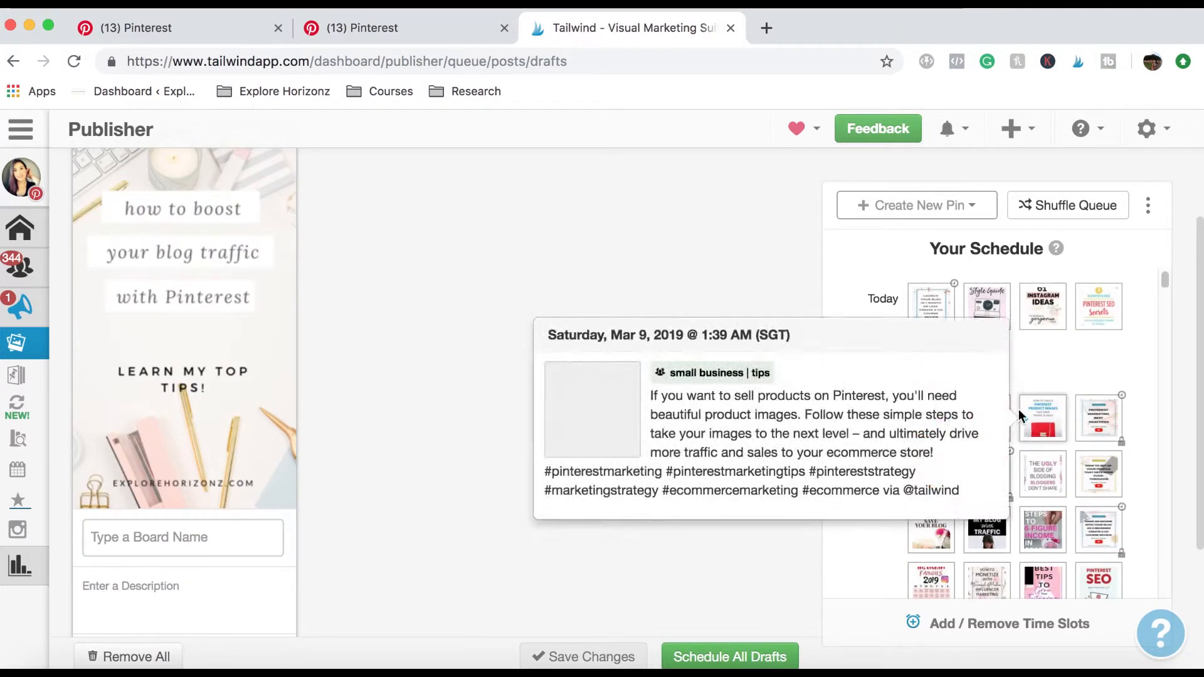
left_click(1079, 213)
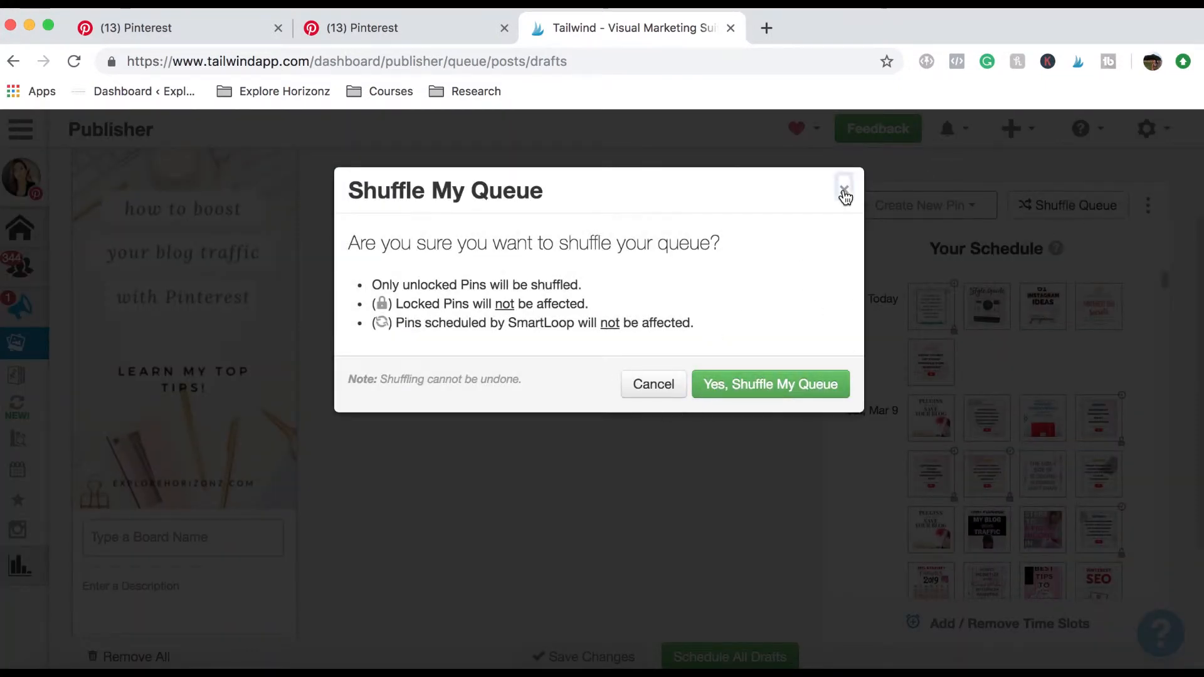
left_click(844, 191)
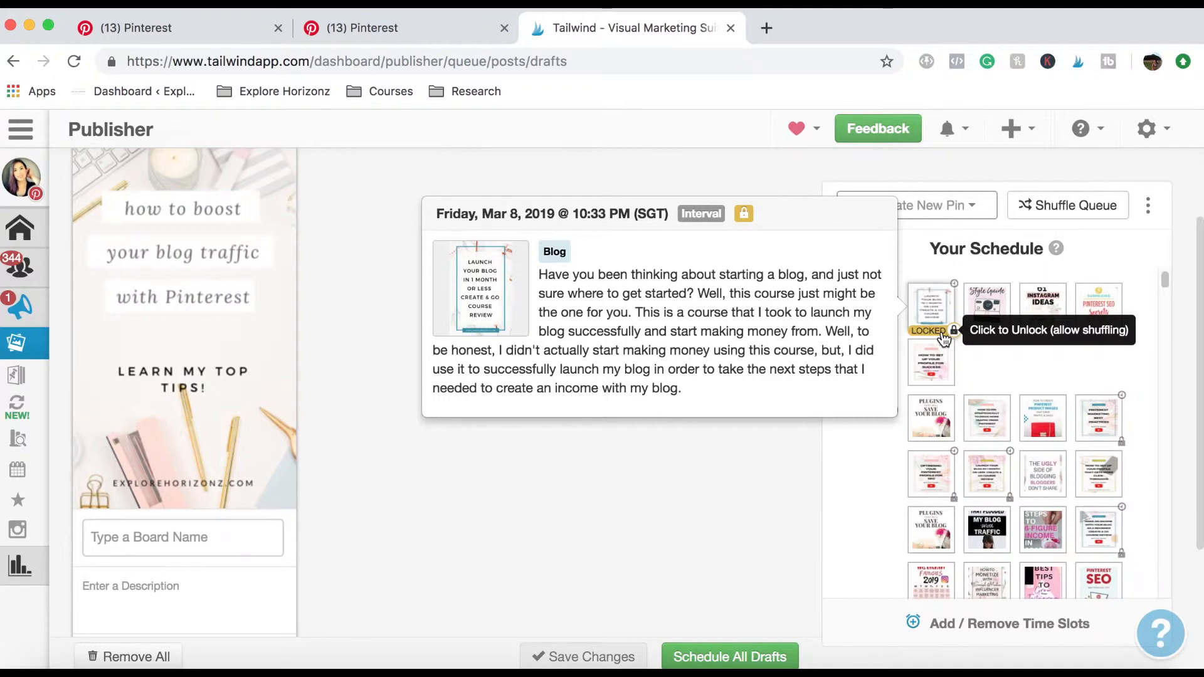
Describe the blog traffic draft as "pinterest traffic." and assign it the board list containing Just Pinterest Strategies, Pinterest and Social Media Marketing.
scroll(409, 412, "down", 5)
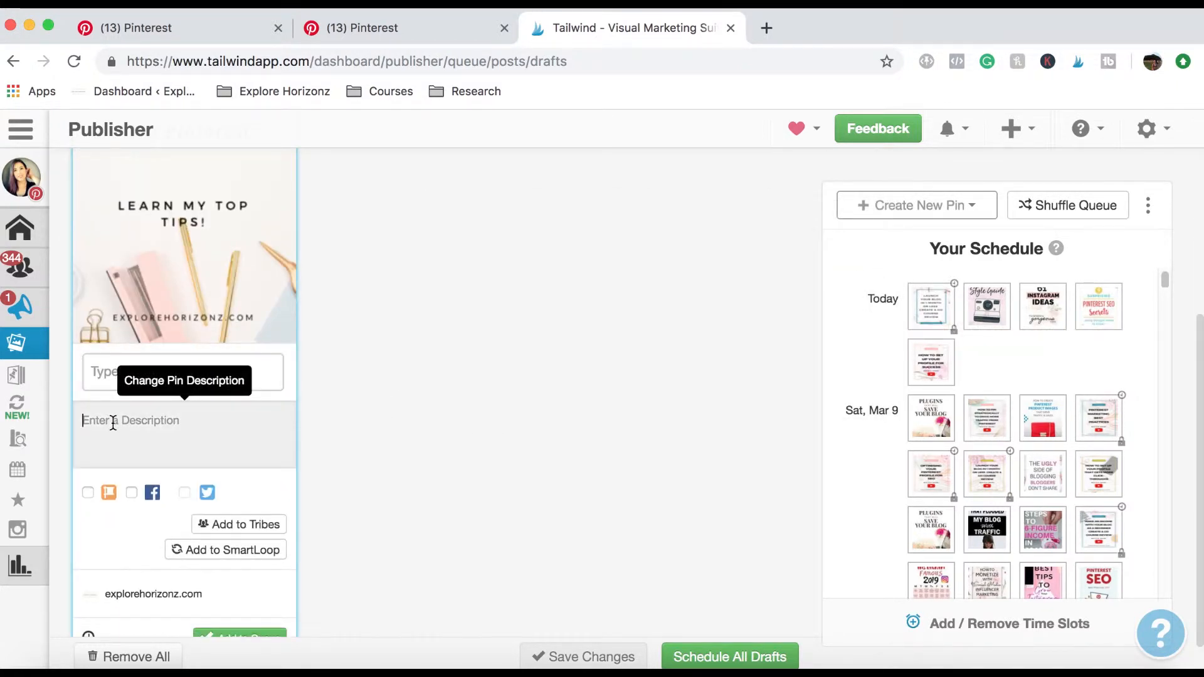
type("pinterest traffic.")
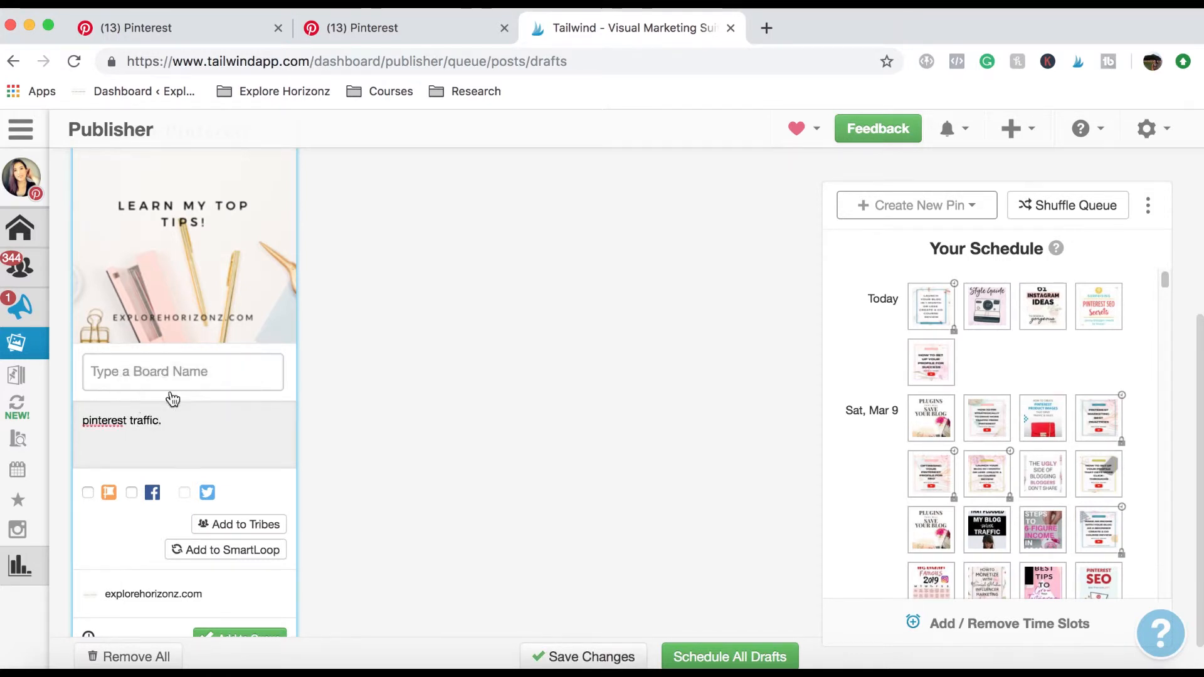
left_click(156, 367)
left_click(153, 526)
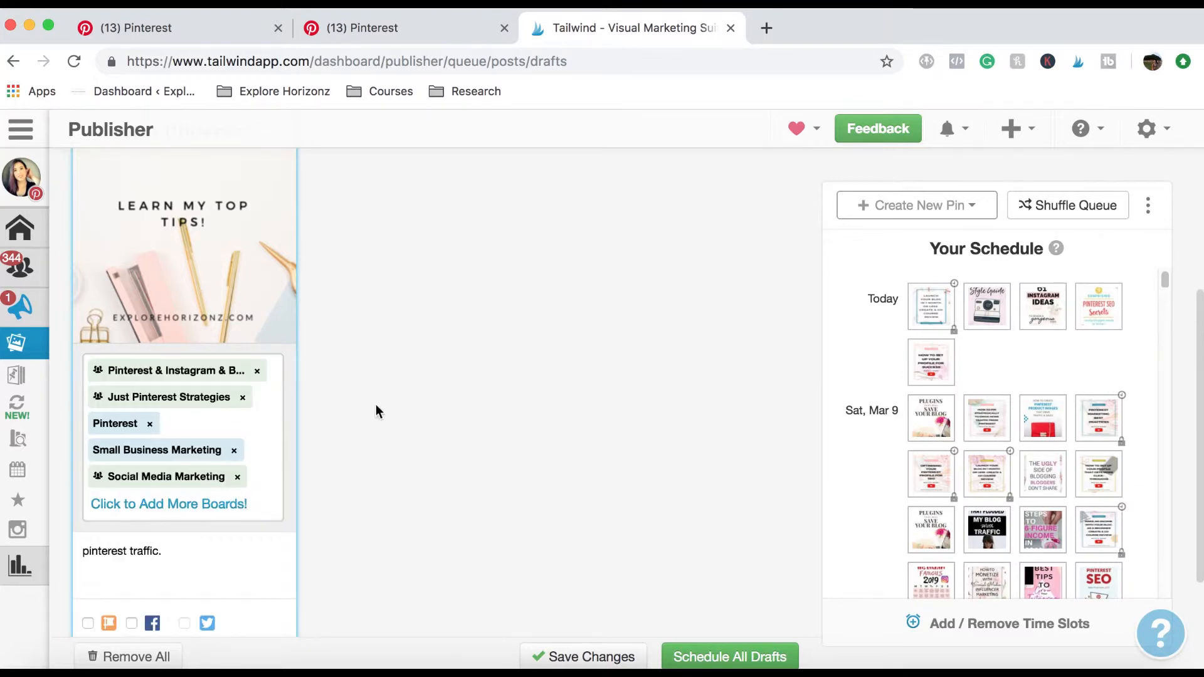
Give the draft interval scheduling with the first pin on Mar 21, 2019 at 3:48 AM, keeping the 1d minimum between pins.
scroll(383, 405, "down", 3)
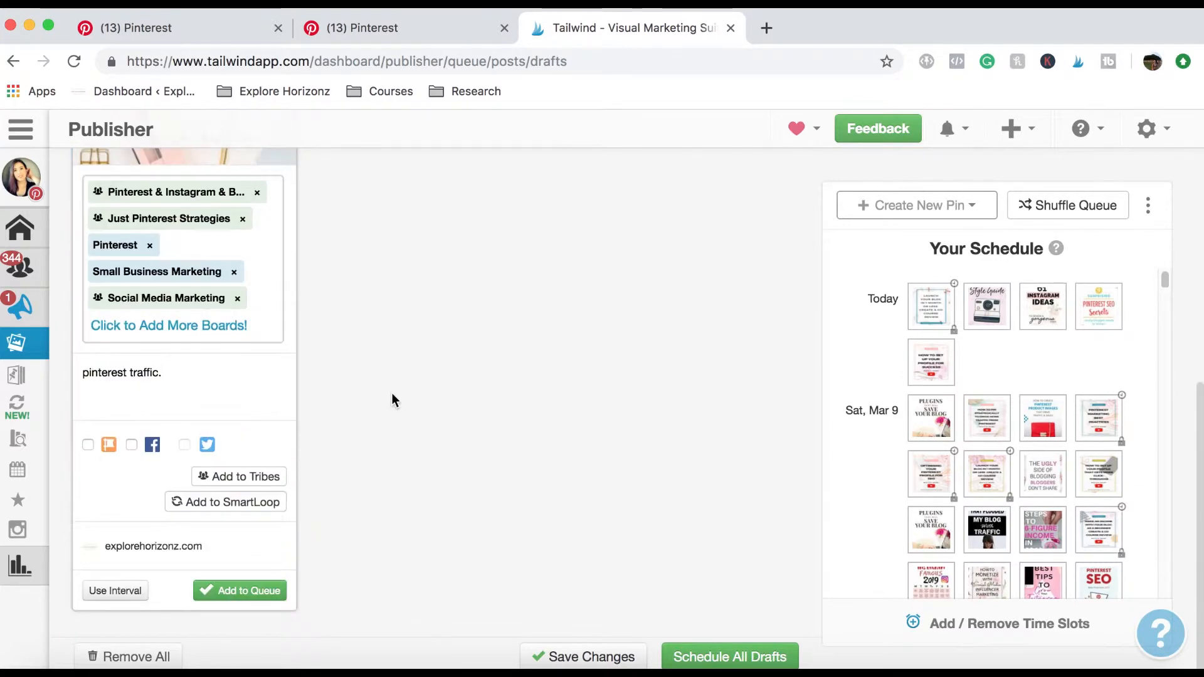
left_click(112, 591)
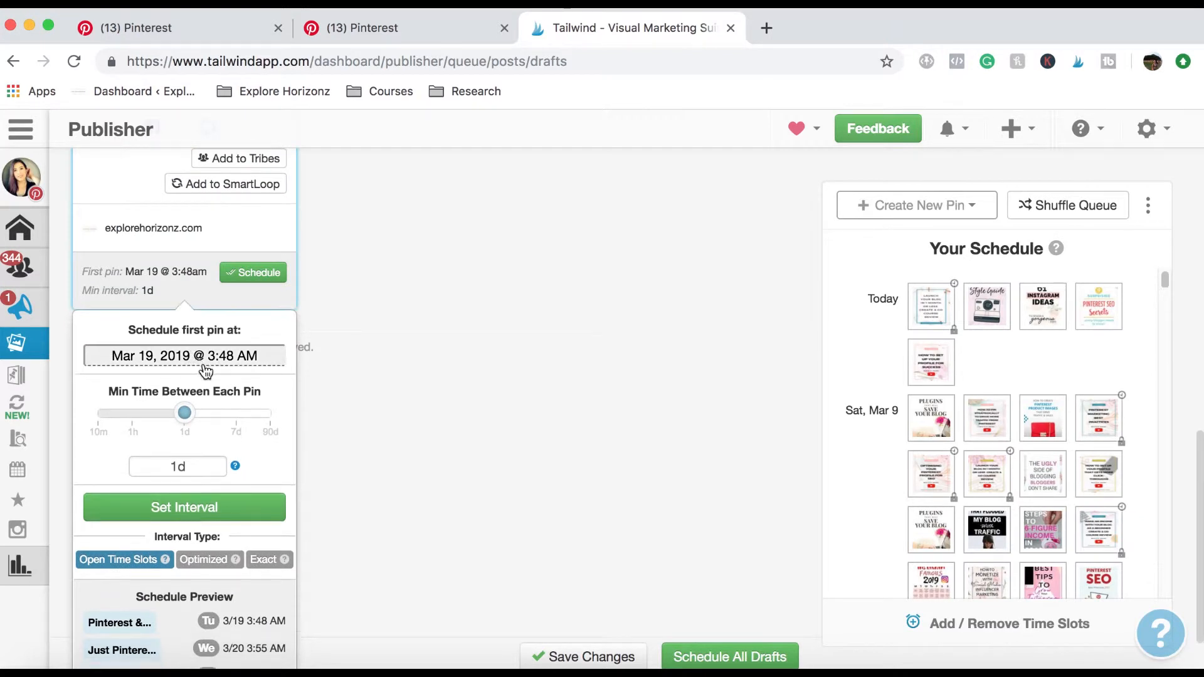
scroll(204, 371, "down", 1)
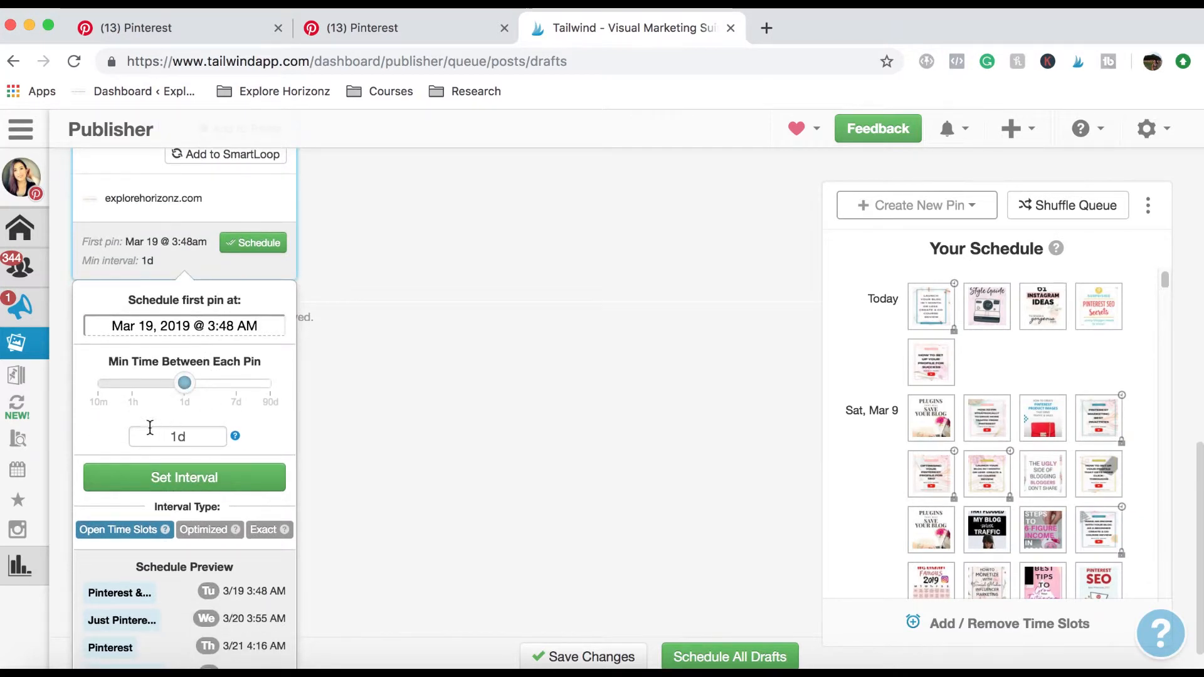
scroll(279, 475, "down", 1)
left_click(182, 273)
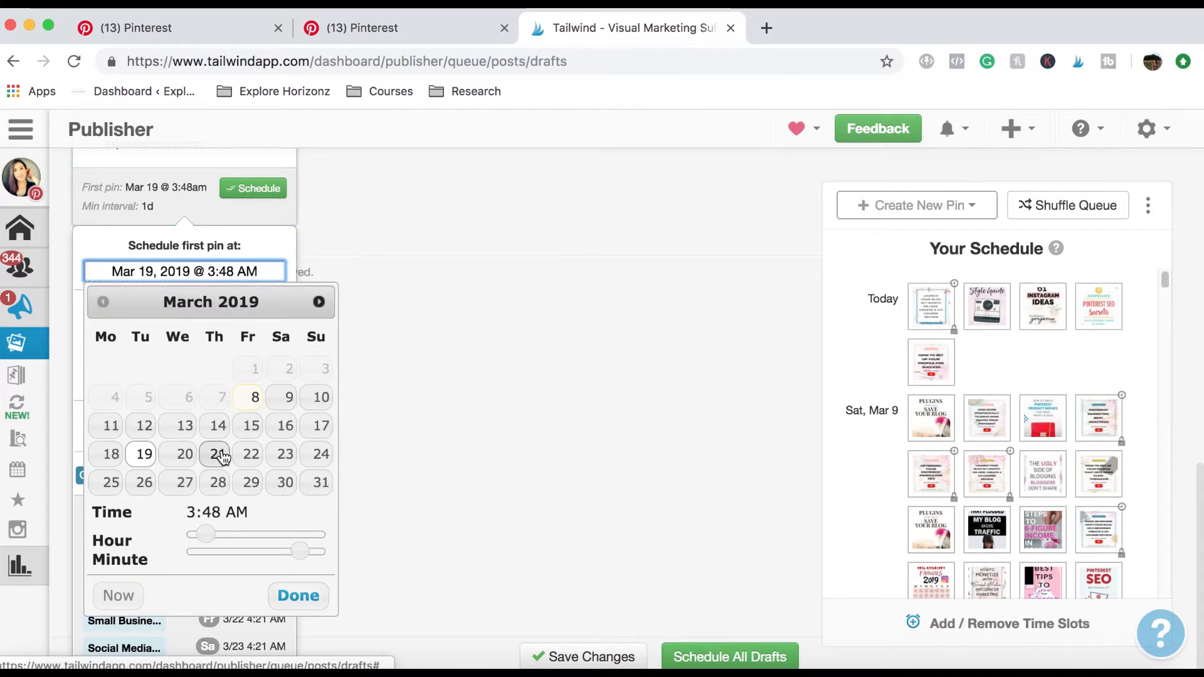
left_click(218, 455)
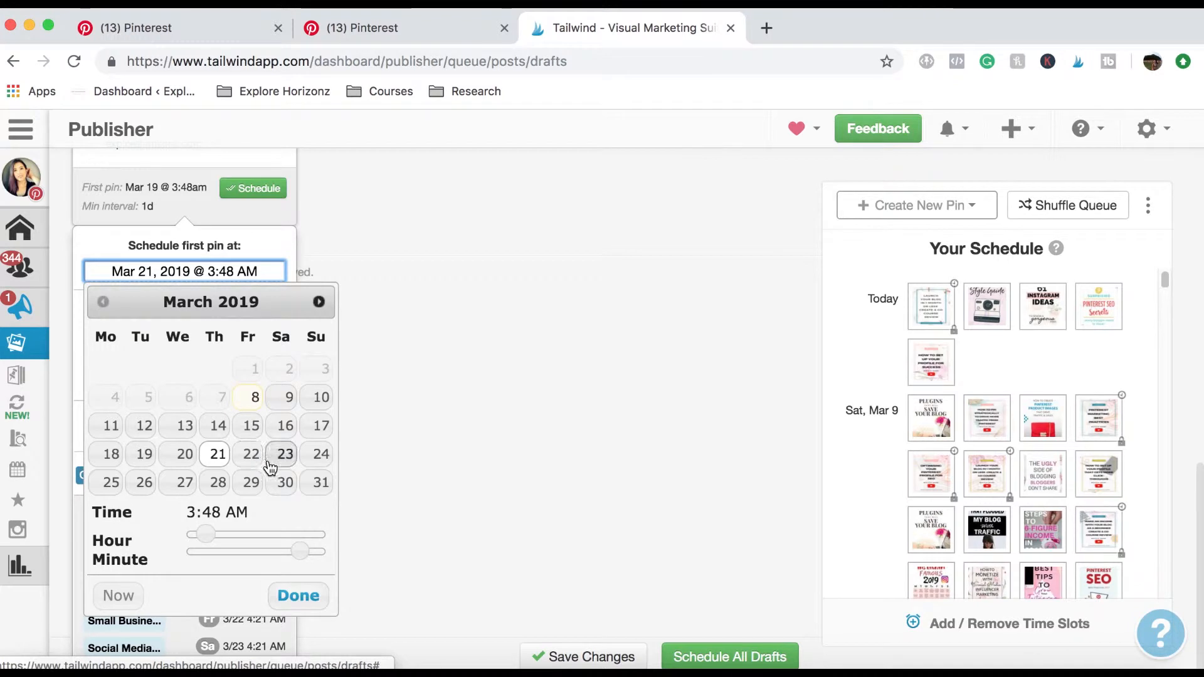
left_click(290, 595)
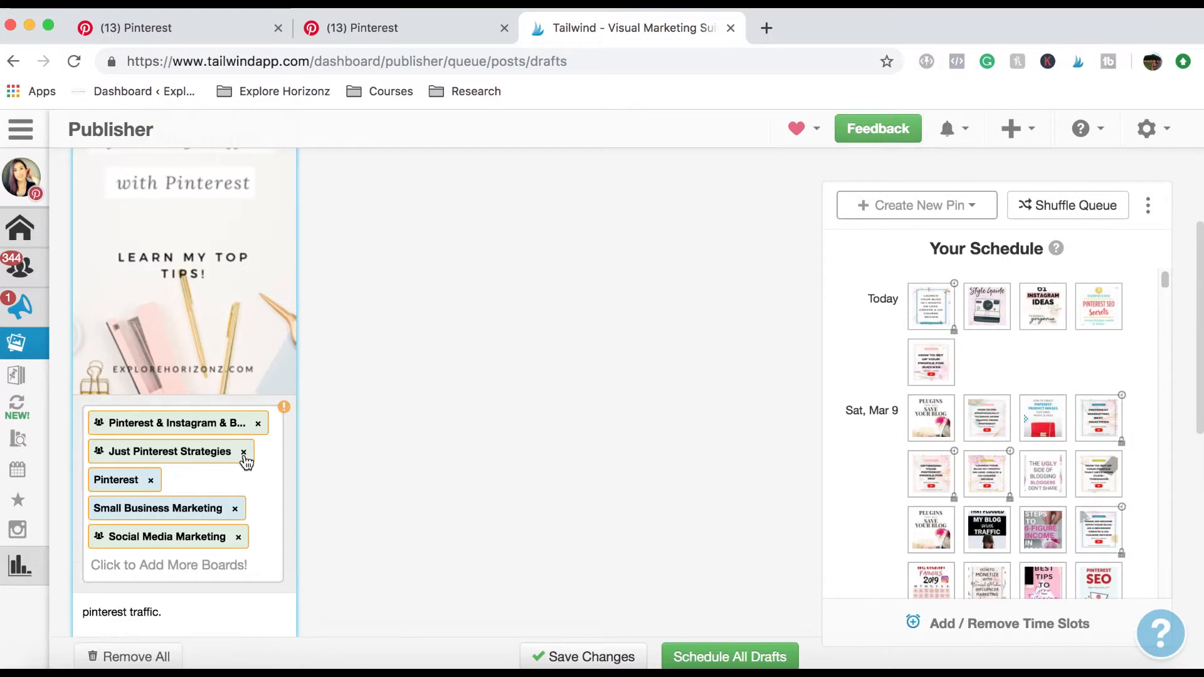
scroll(242, 458, "up", 5)
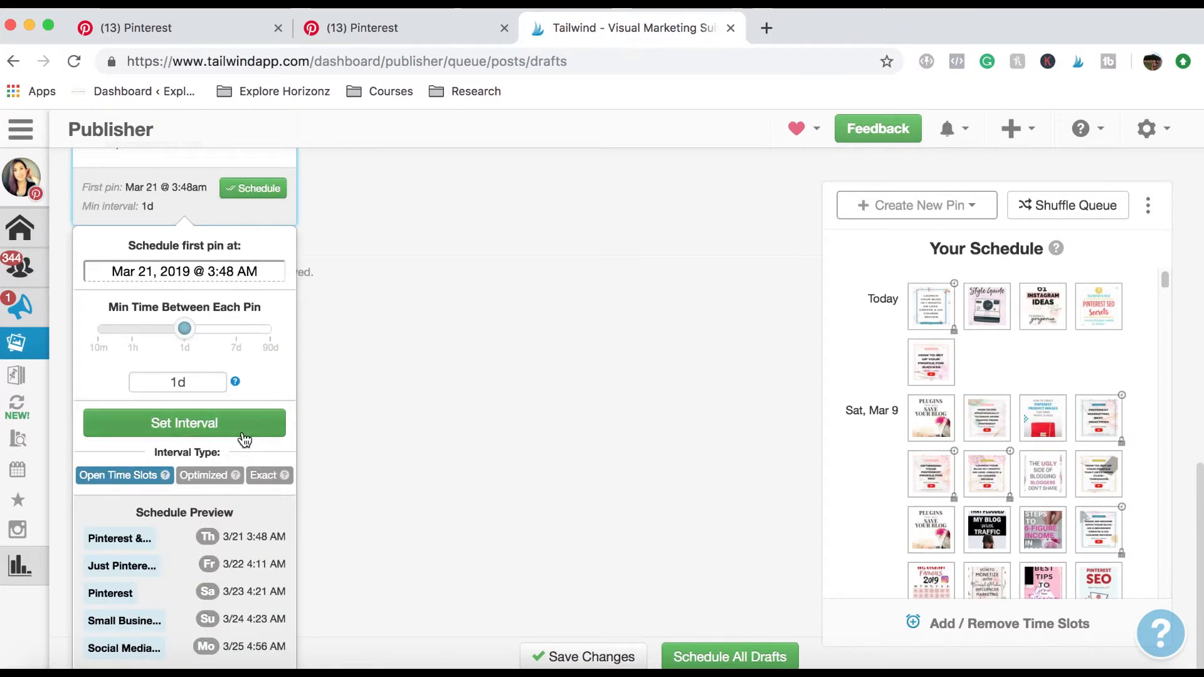
left_click(244, 440)
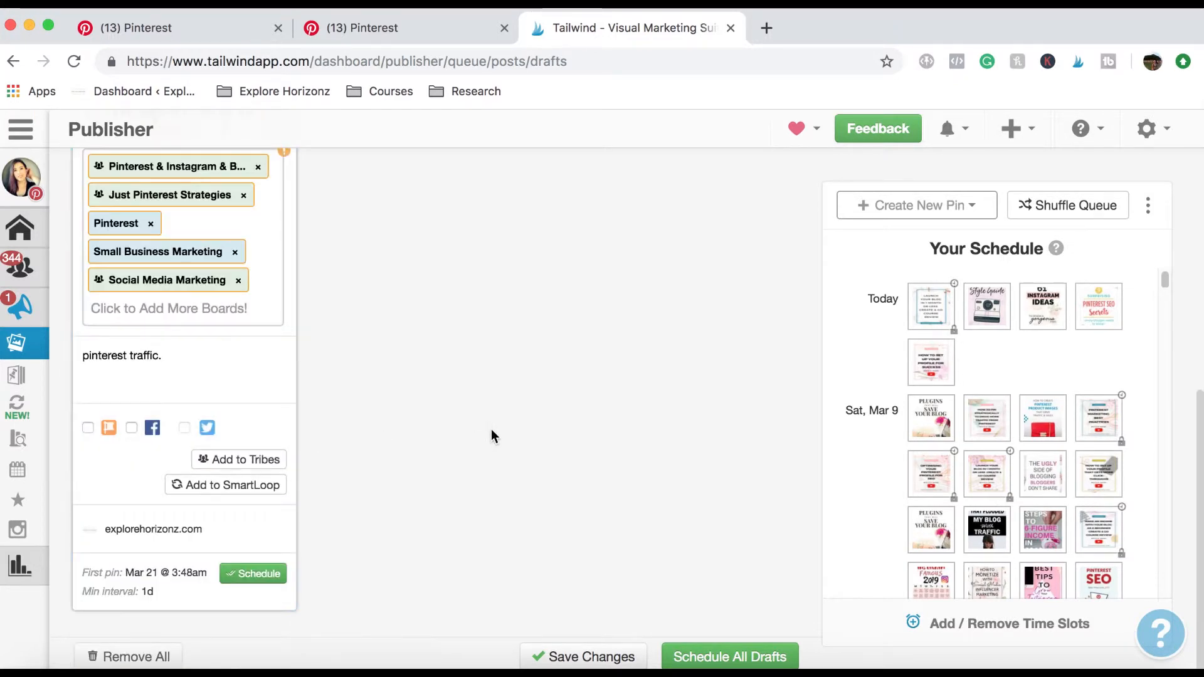
left_click(256, 579)
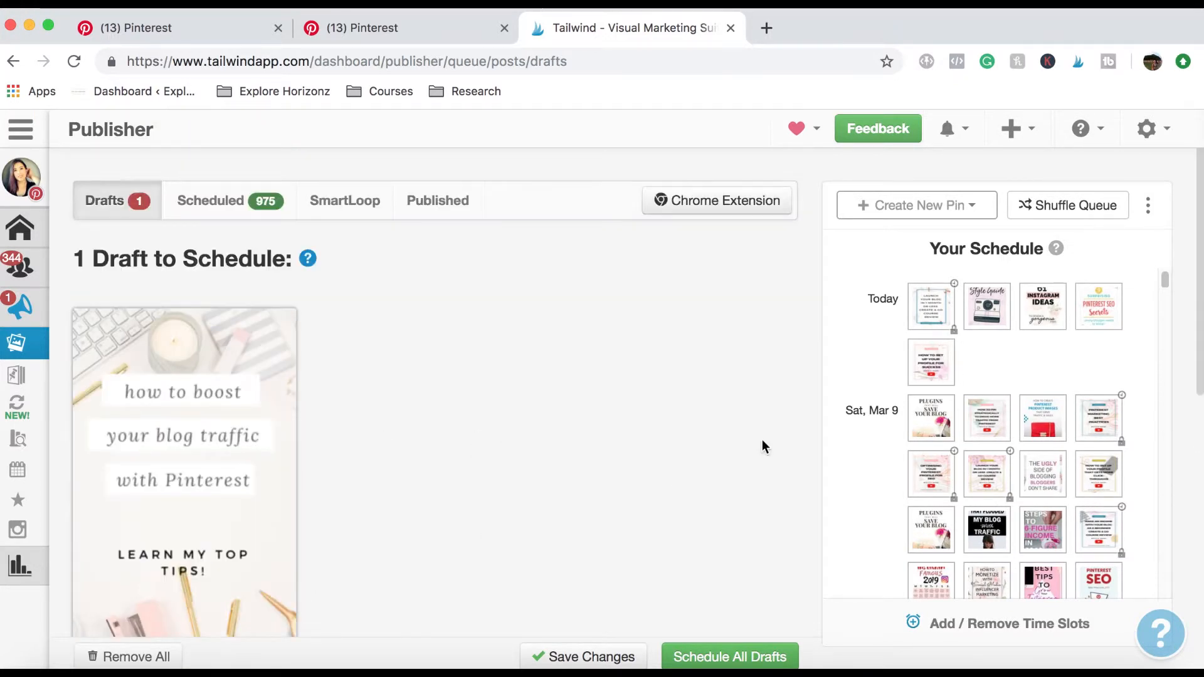
Switch to Pinterest, open the 7 Mistakes pin on the ExploreHorizonz.com board to view its Tailwind scheduling option, and return to the board.
left_click(411, 32)
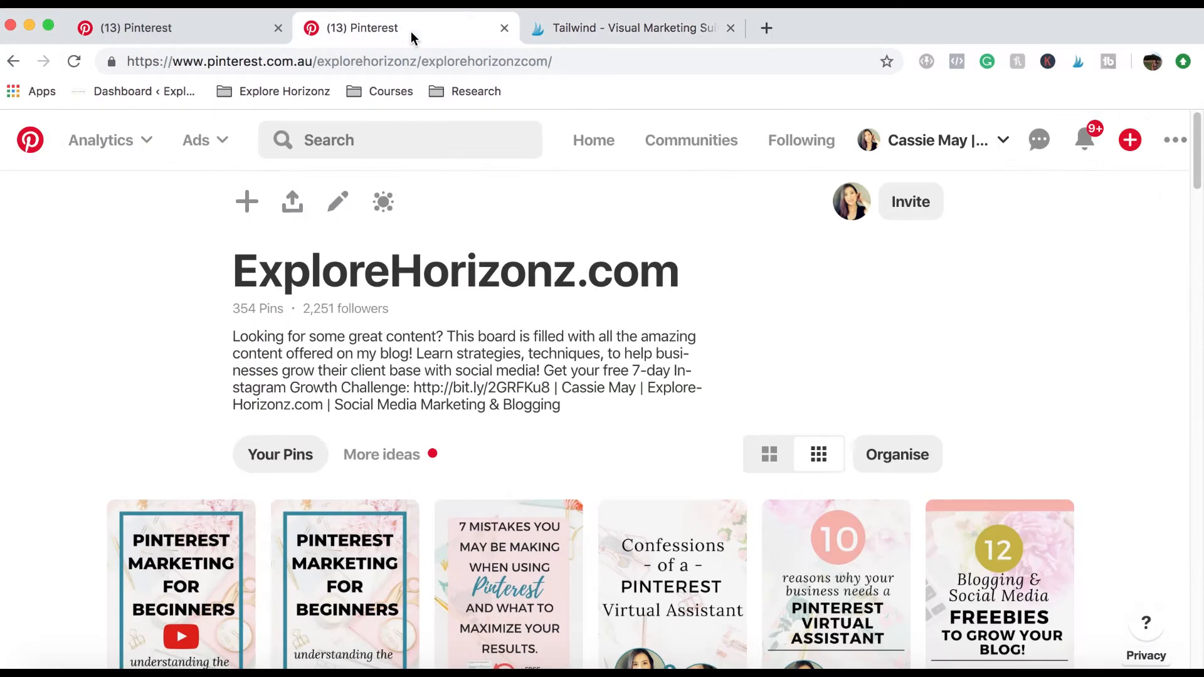
left_click(508, 583)
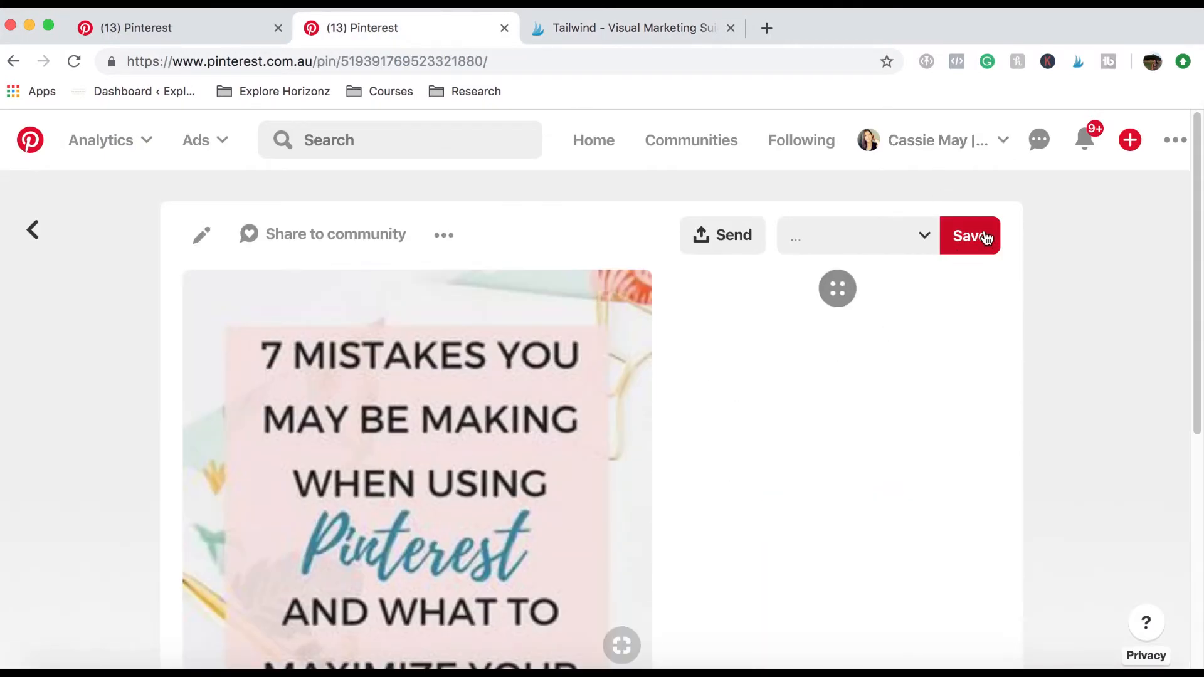
left_click(1099, 294)
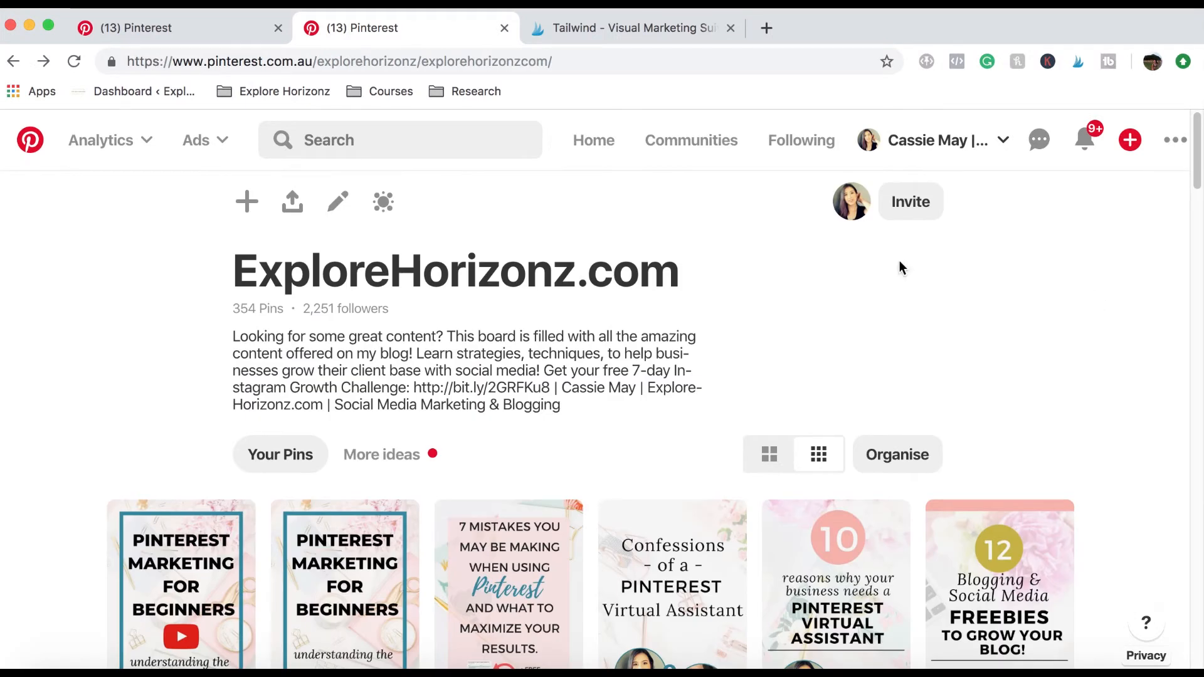